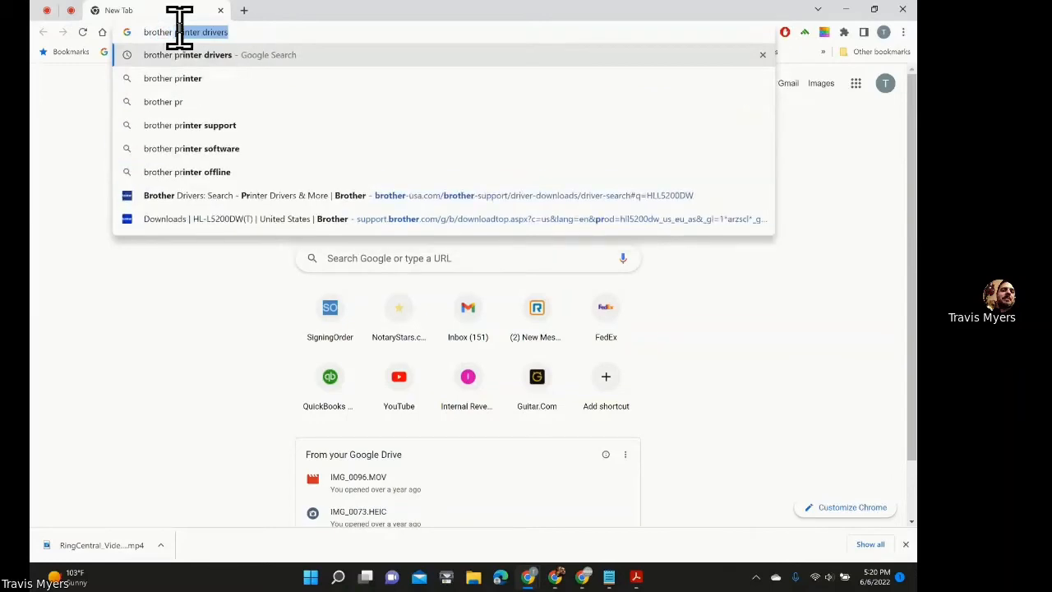
Search the web for Brother printer drivers and open the "Info & Downloads - Printer Drivers & More" result from brother-usa.com.
text(rivers)
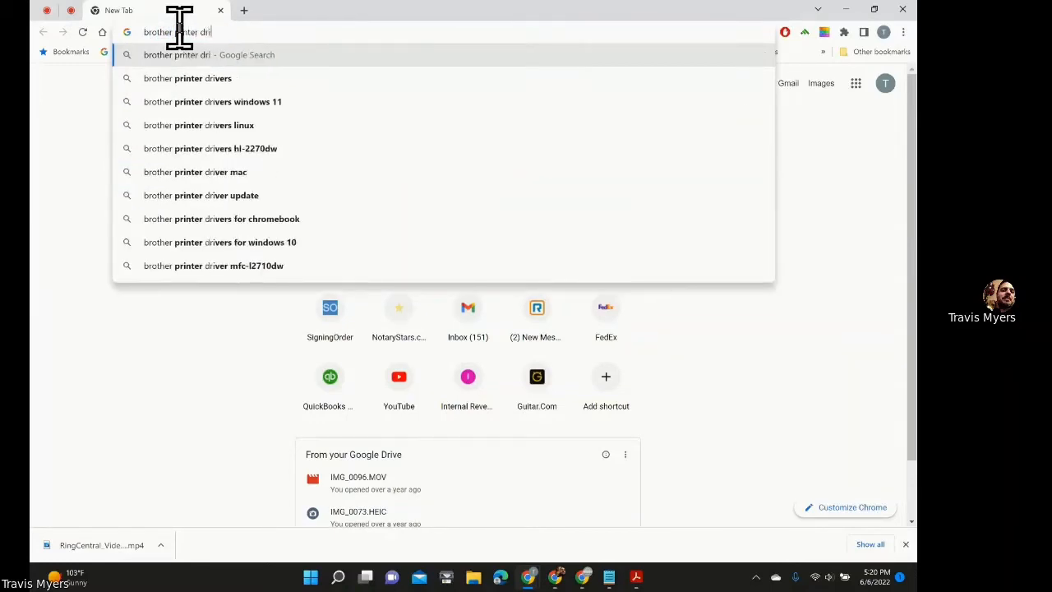
key(Return)
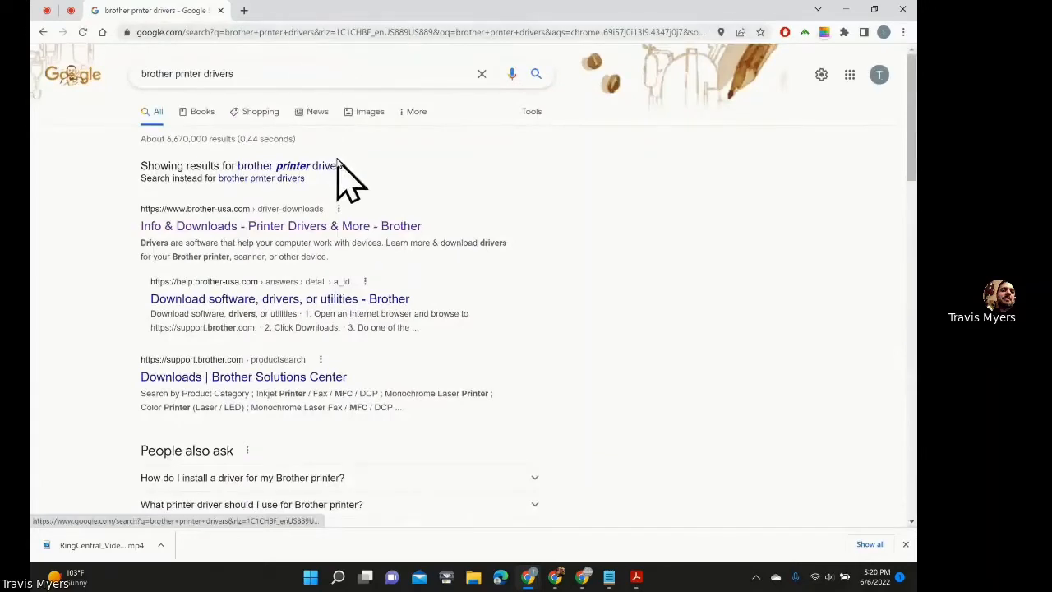
click(294, 224)
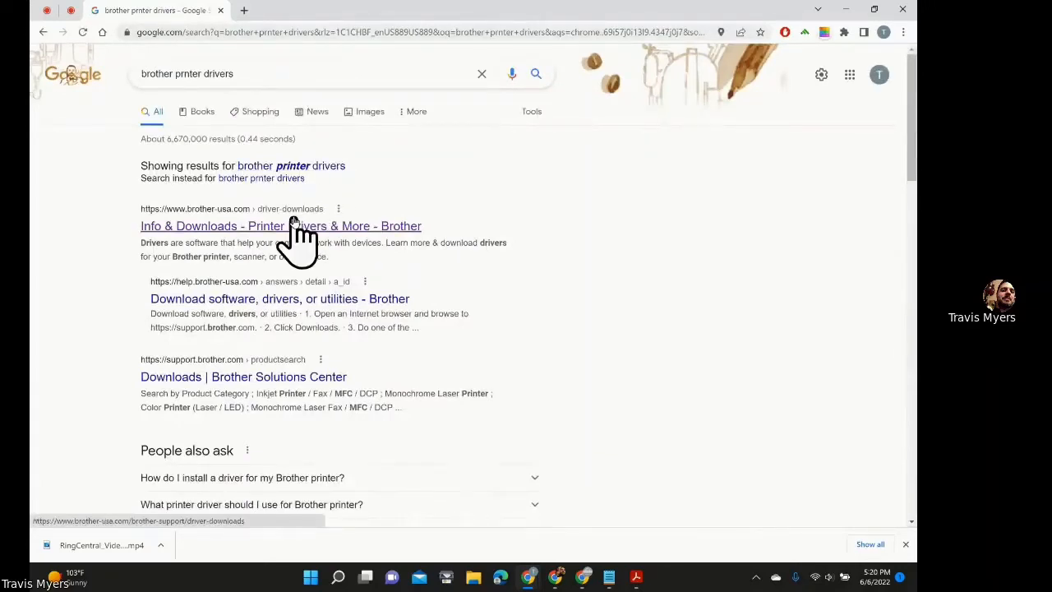
click(294, 223)
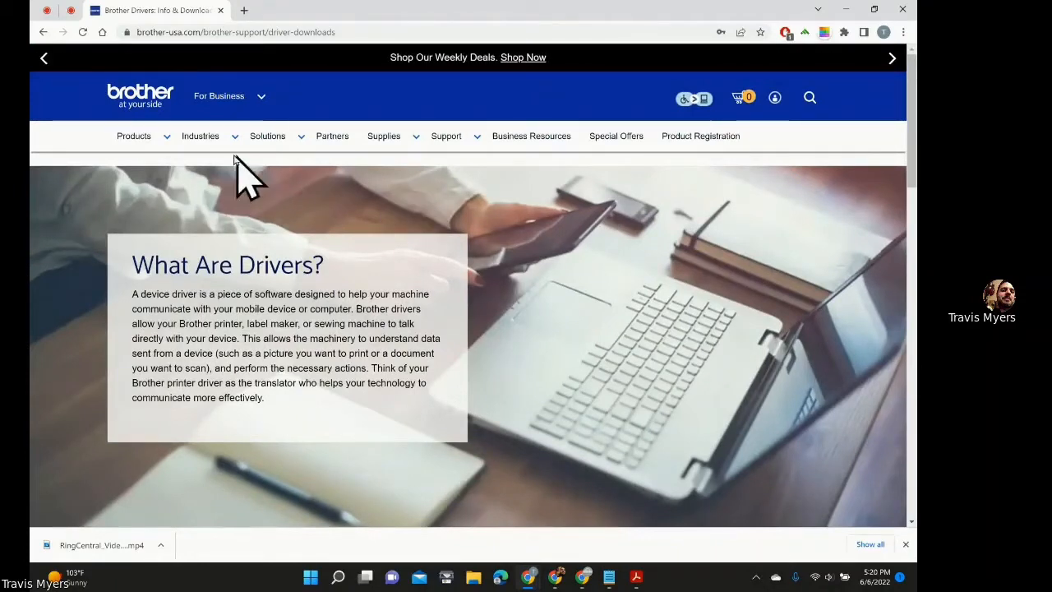
Find drivers for product model HLL5200DW on the Brother site and open the HL-L5200DW(T) downloads page.
scroll(371, 210, down, 3)
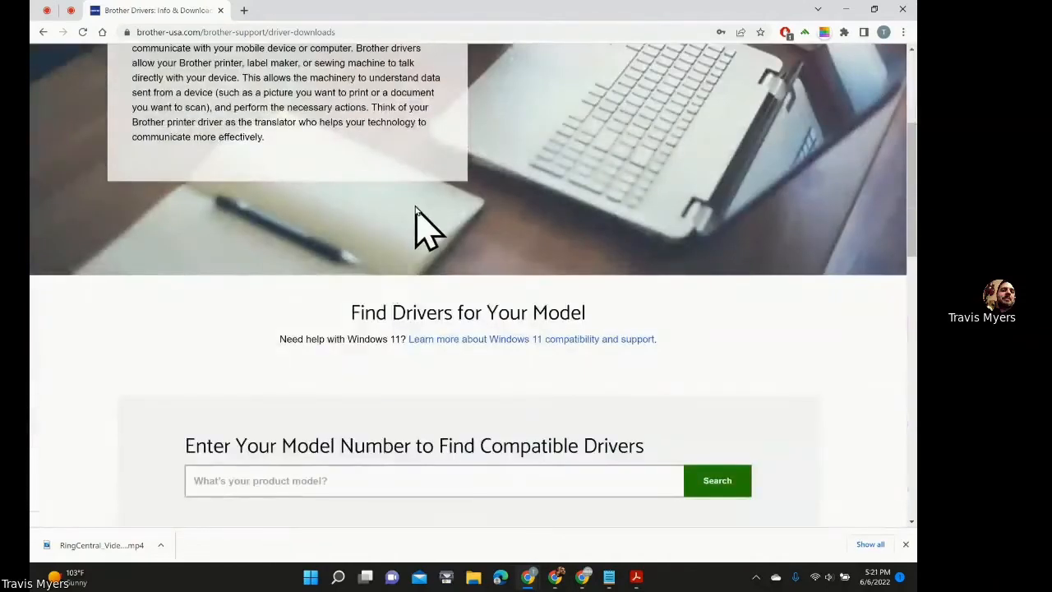
scroll(418, 227, down, 2)
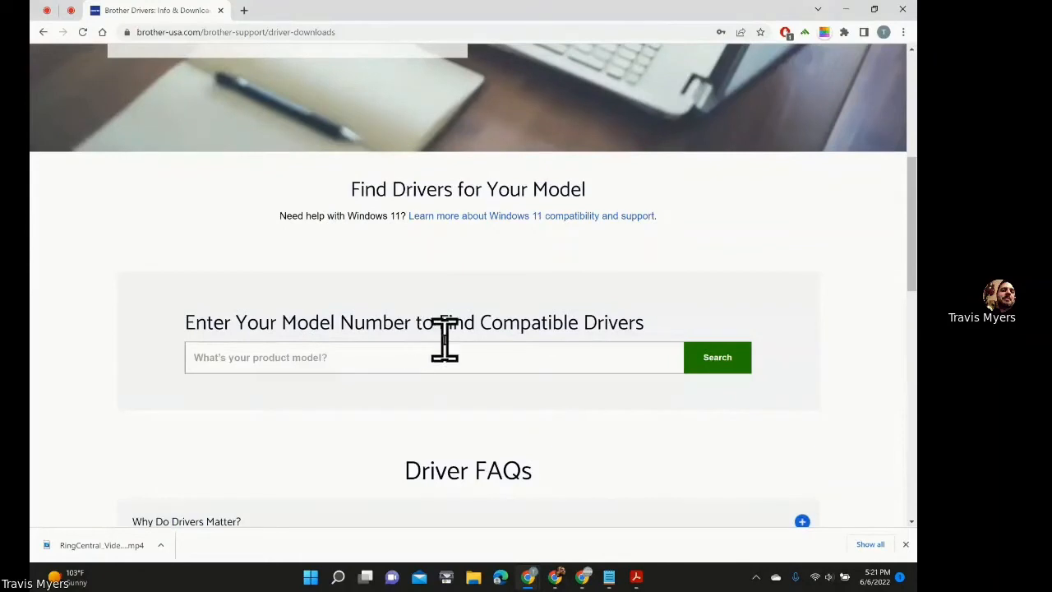
click(508, 347)
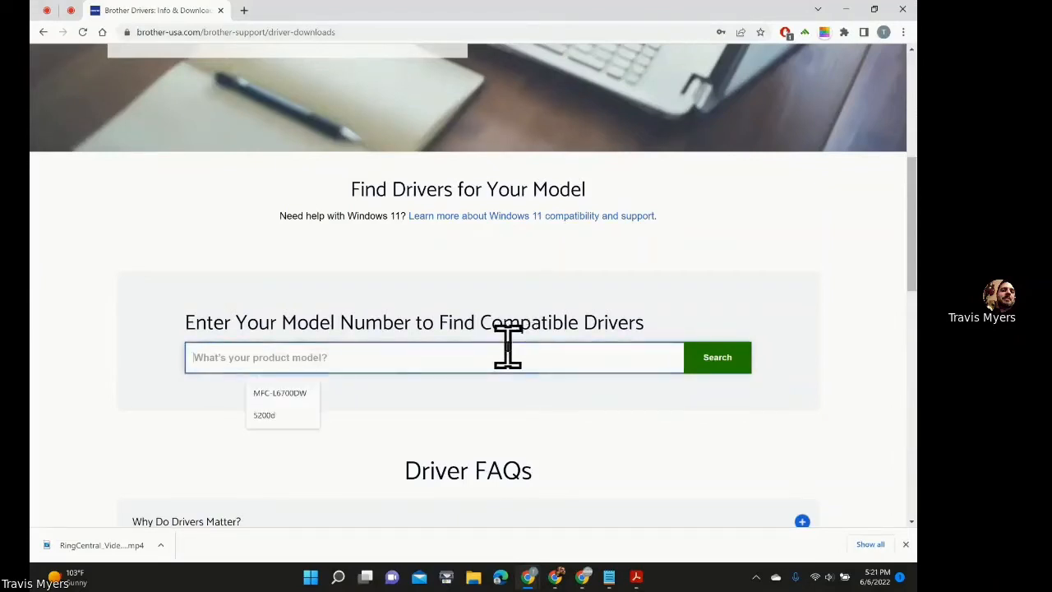
text(HLL5200DW)
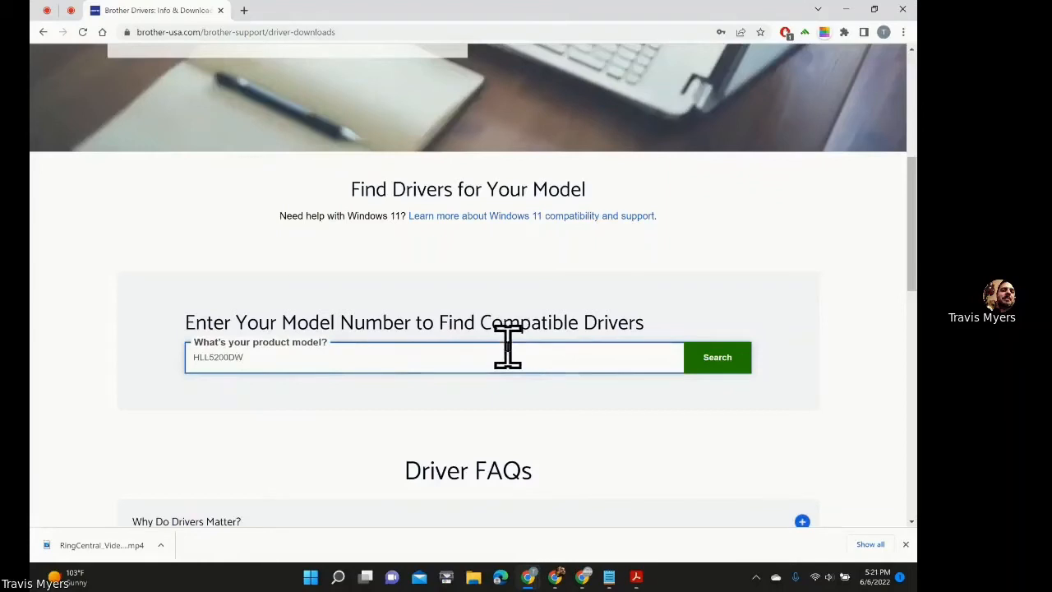
click(706, 369)
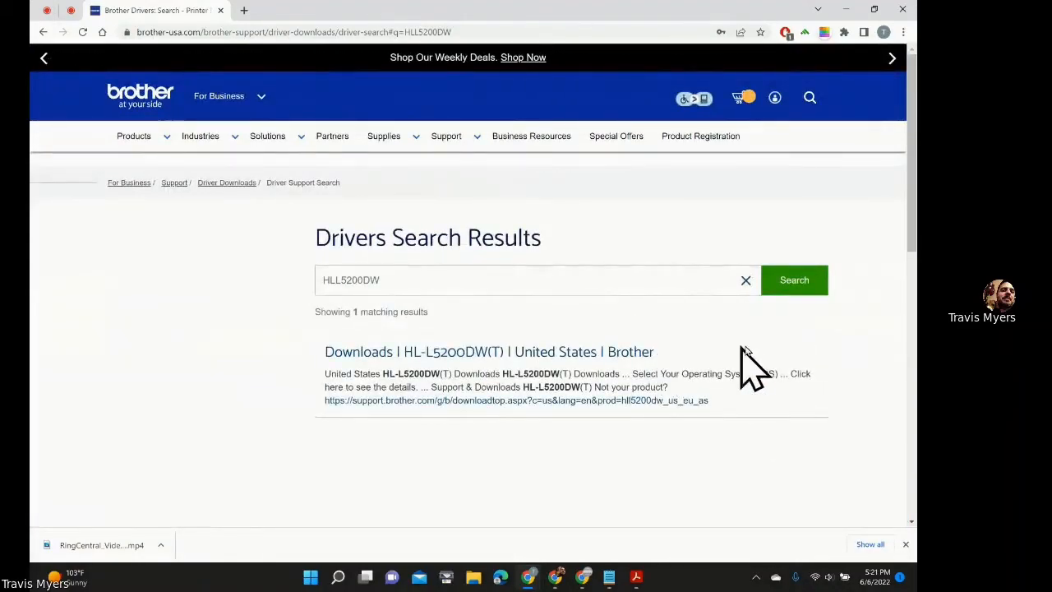
click(457, 351)
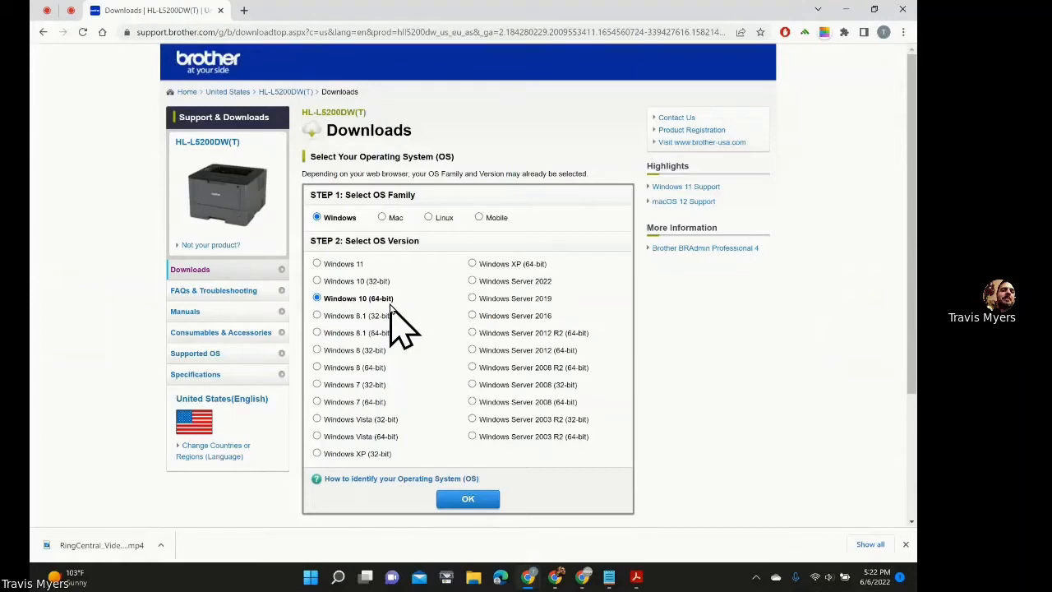
Look up the computer's system type and Windows edition in the "About your PC" settings, and minimize the Settings window.
click(338, 577)
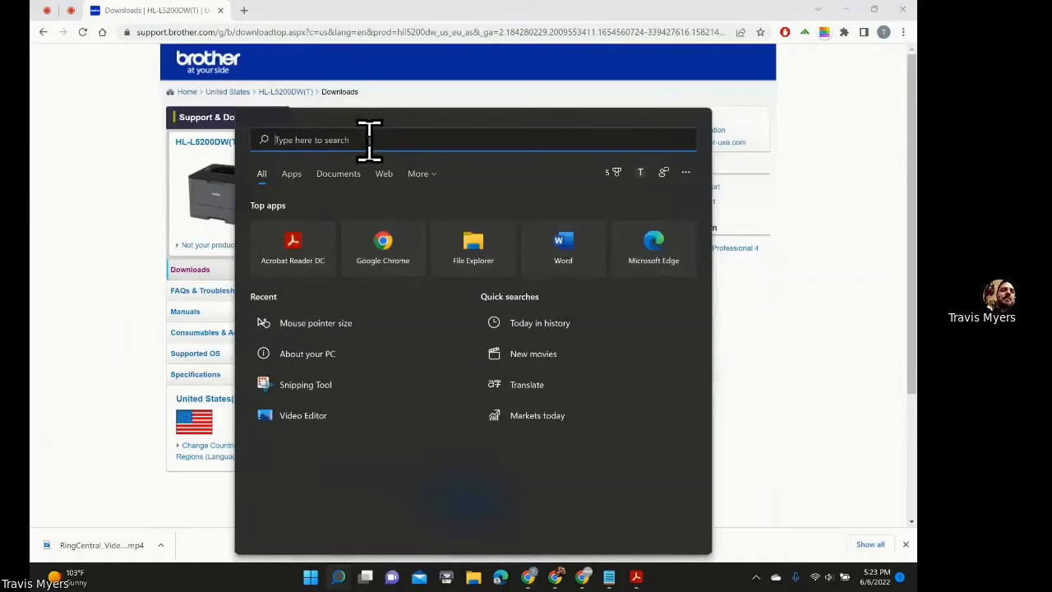
text(about)
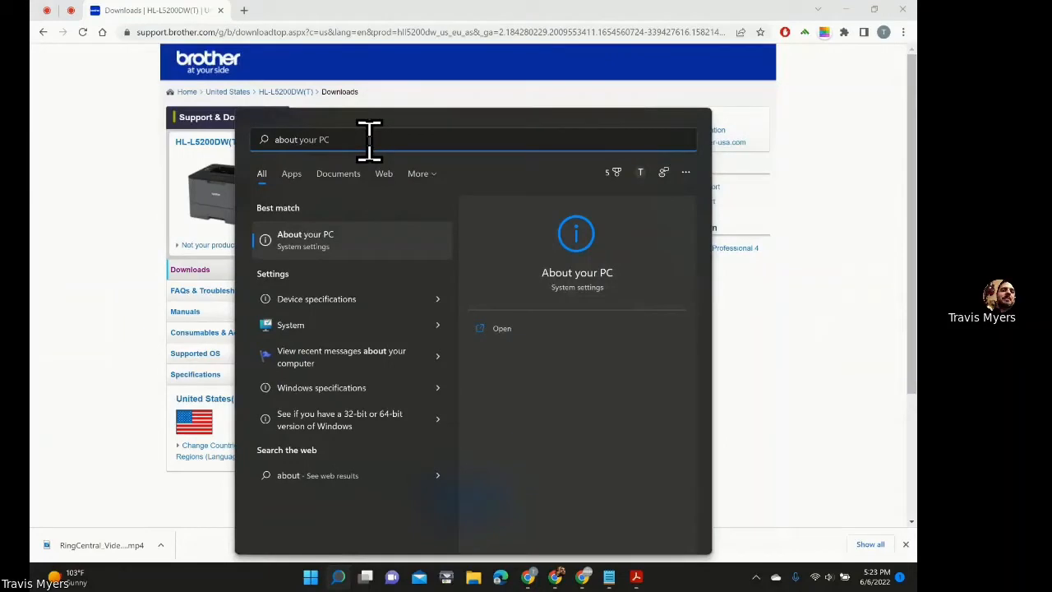
click(346, 244)
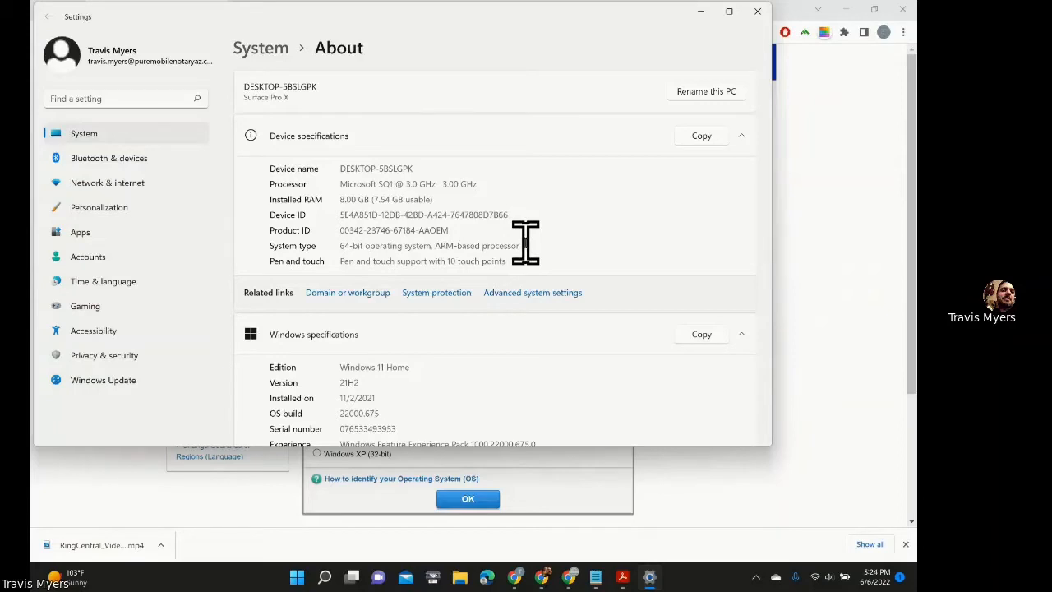
scroll(525, 242, down, 3)
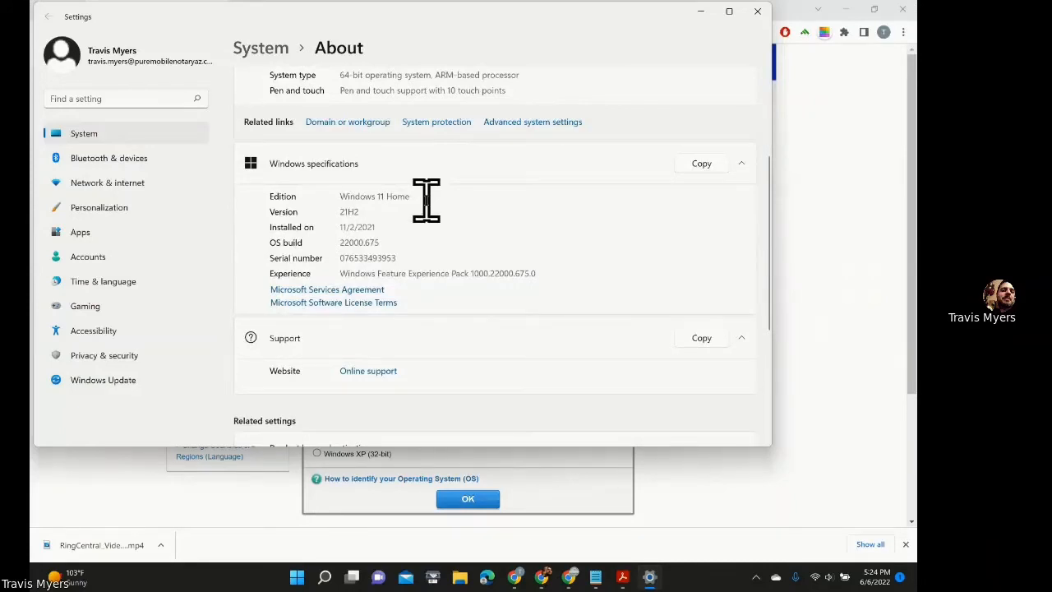
scroll(427, 200, up, 4)
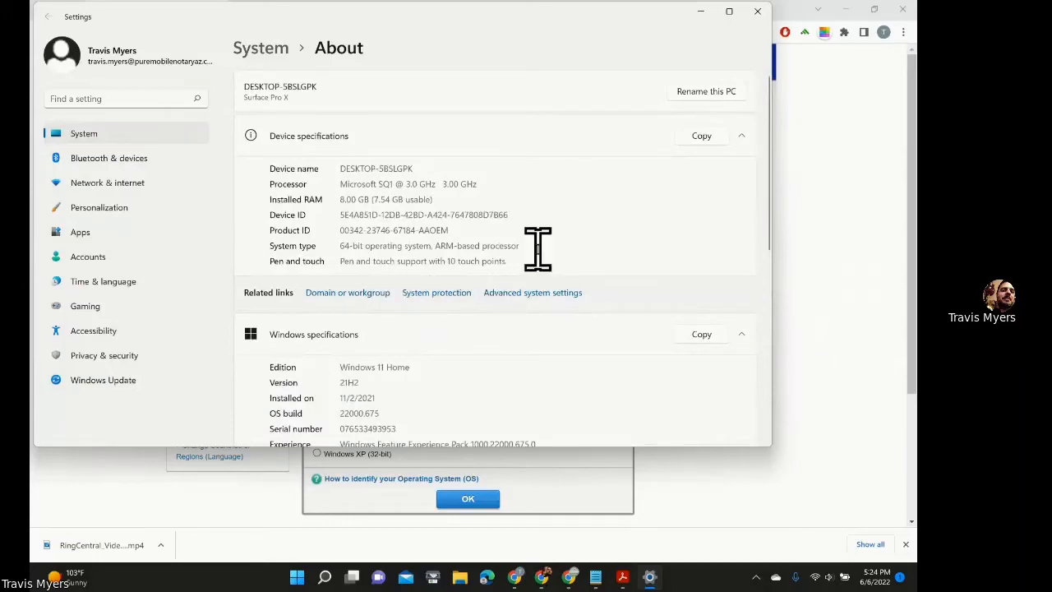
click(701, 10)
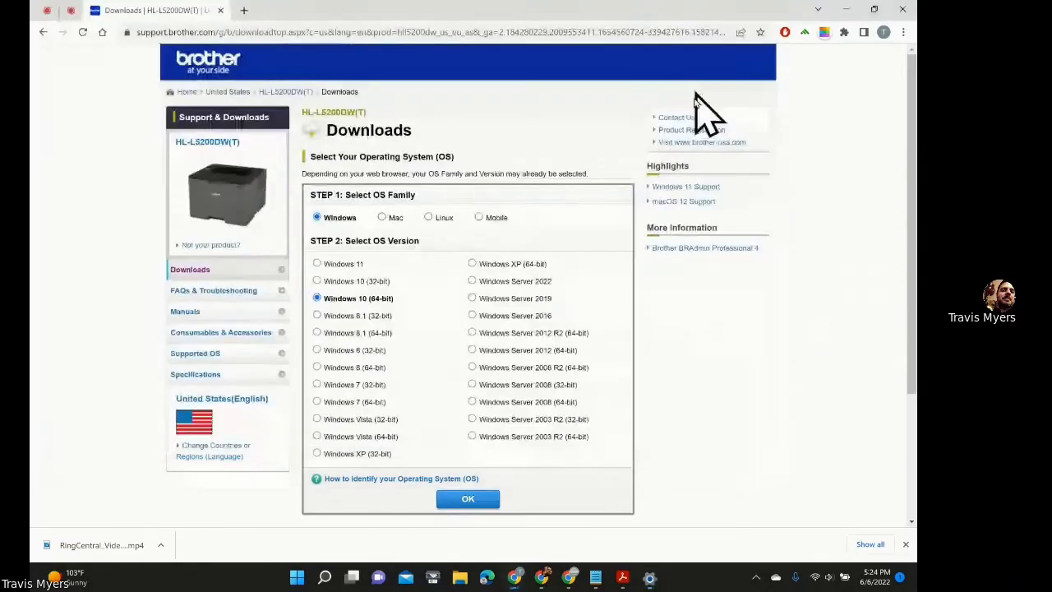
Select Windows 11 as the OS version for the HL-L5200DW(T) and review the offered drivers, utilities and firmware.
click(317, 264)
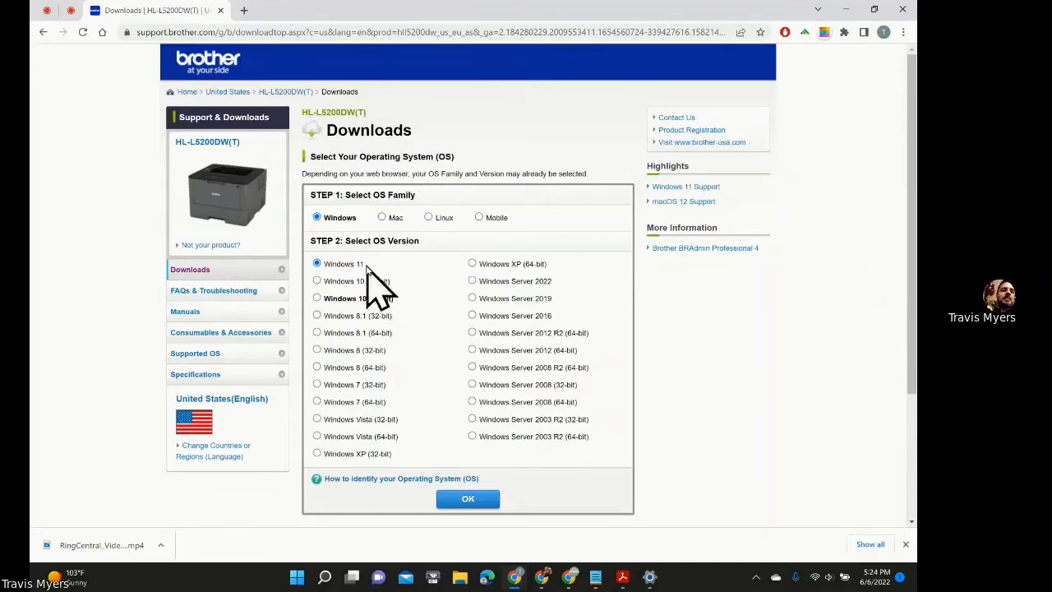
click(465, 499)
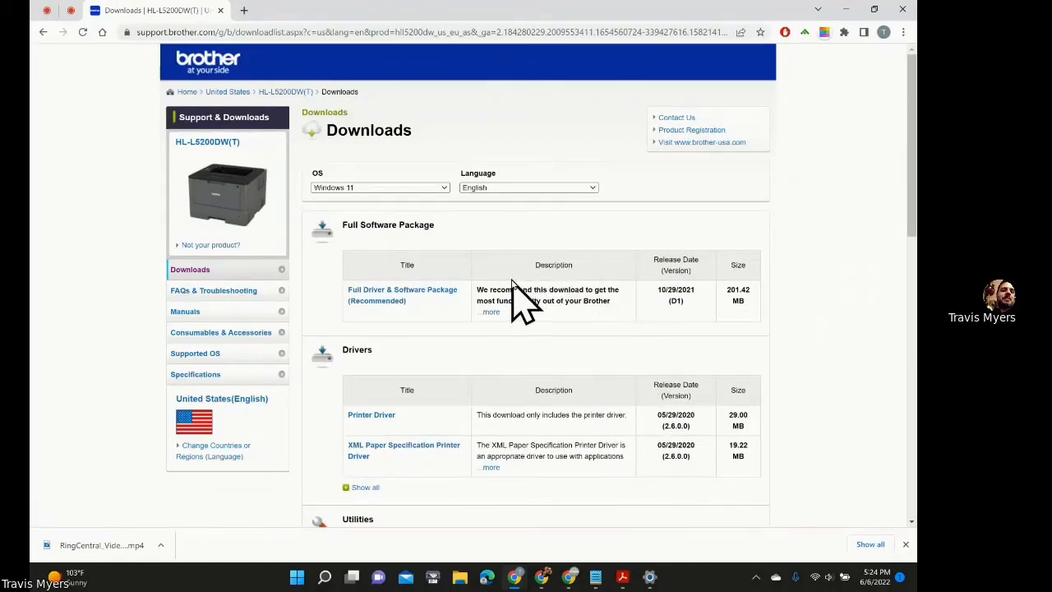
scroll(511, 292, down, 5)
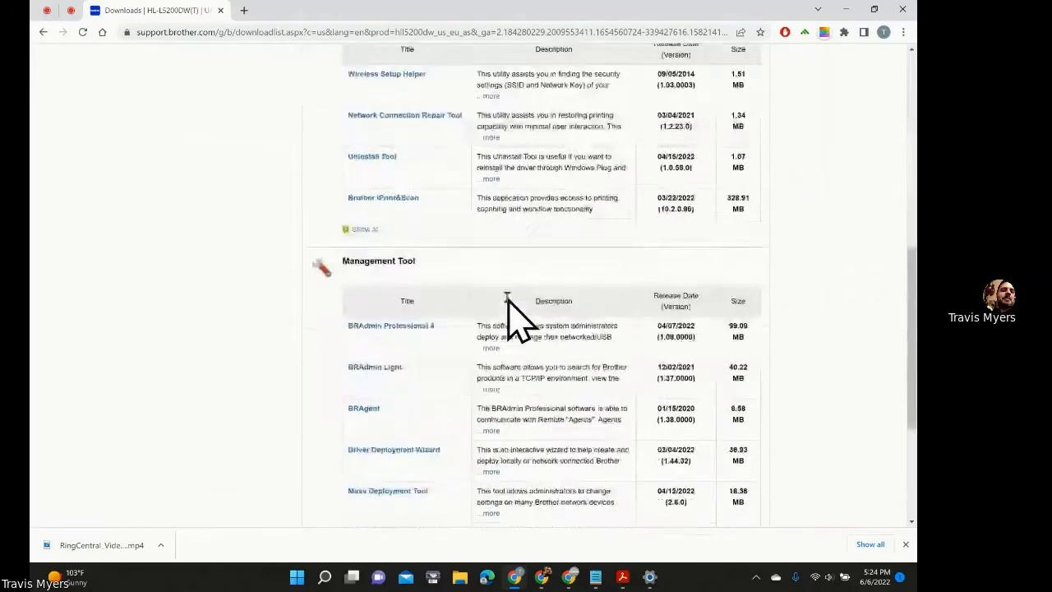
scroll(508, 298, down, 3)
scroll(508, 300, up, 10)
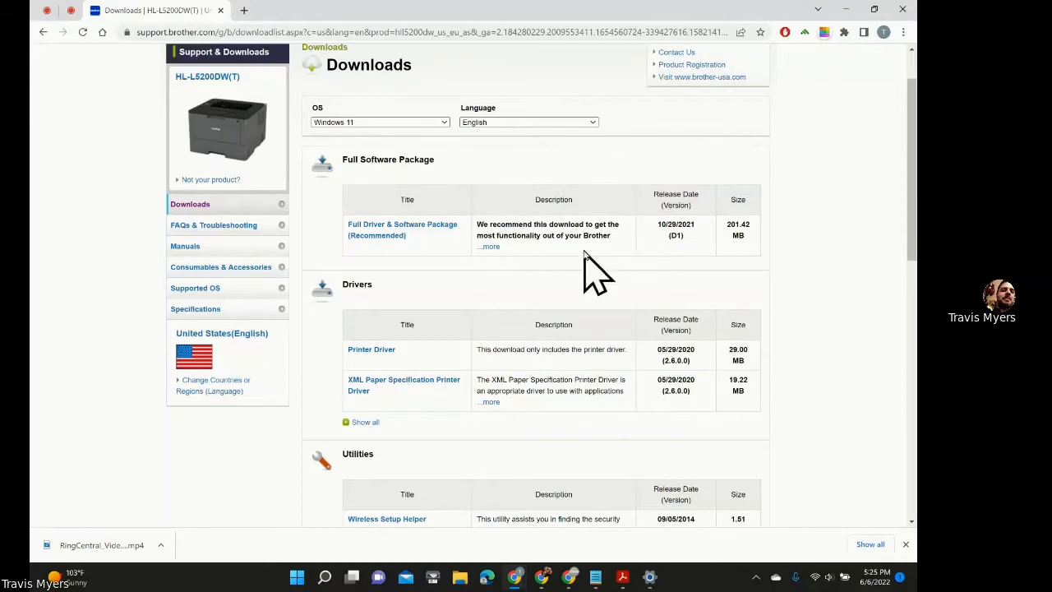
scroll(494, 255, down, 1)
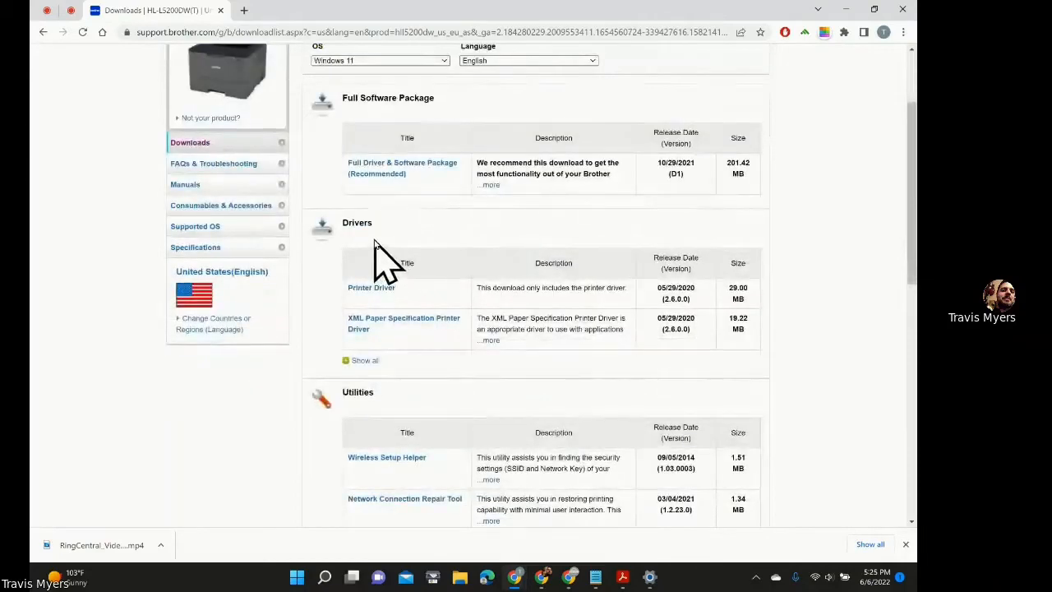
scroll(400, 315, down, 3)
scroll(436, 366, down, 5)
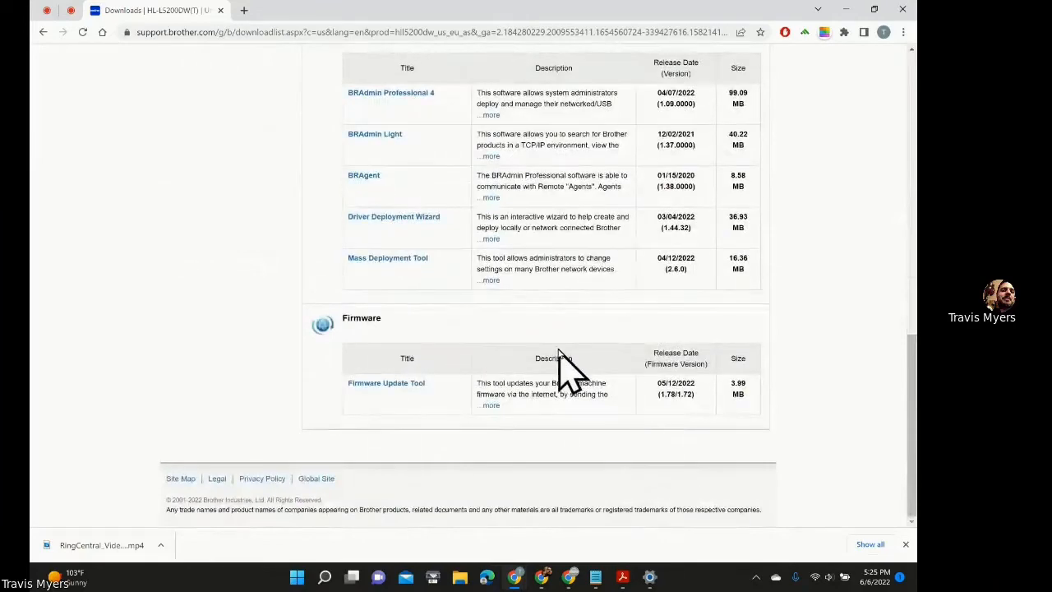
scroll(559, 362, up, 10)
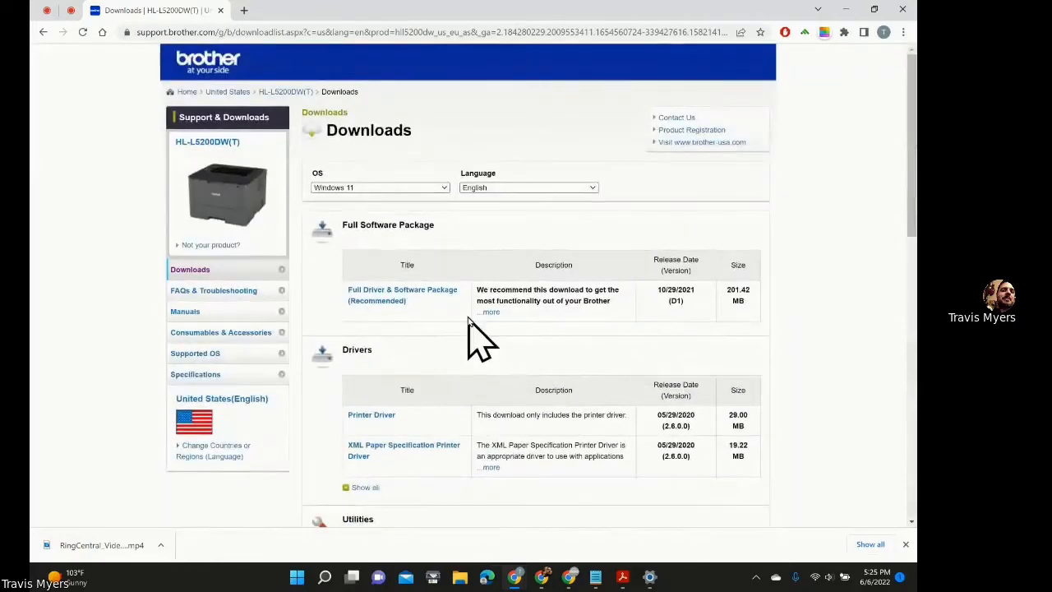
Download the Full Driver & Software Package (Recommended), agreeing to the EULA, and run the downloaded installer.
click(385, 303)
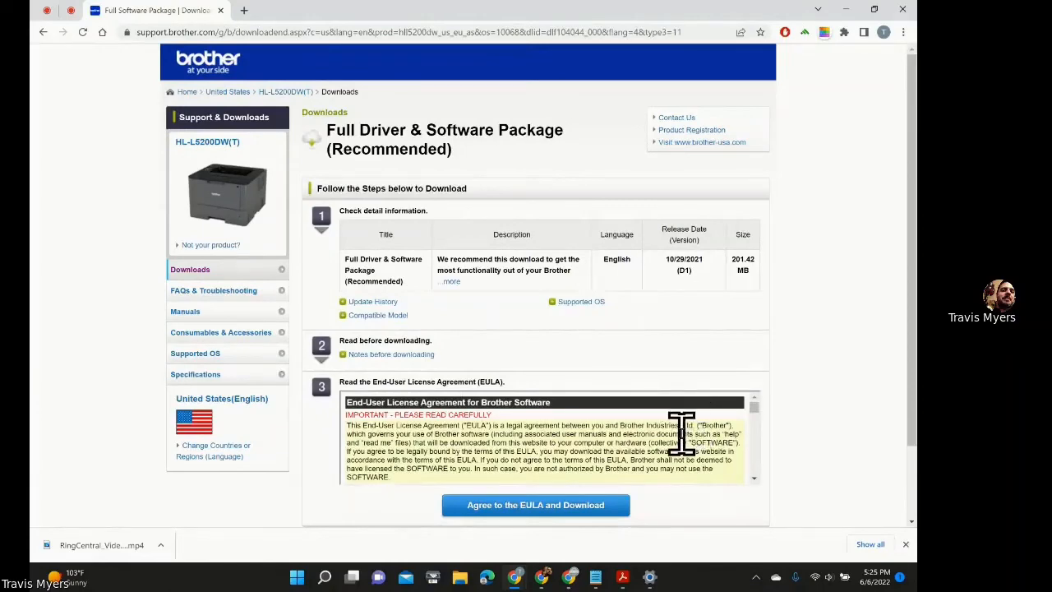
scroll(682, 432, down, 10)
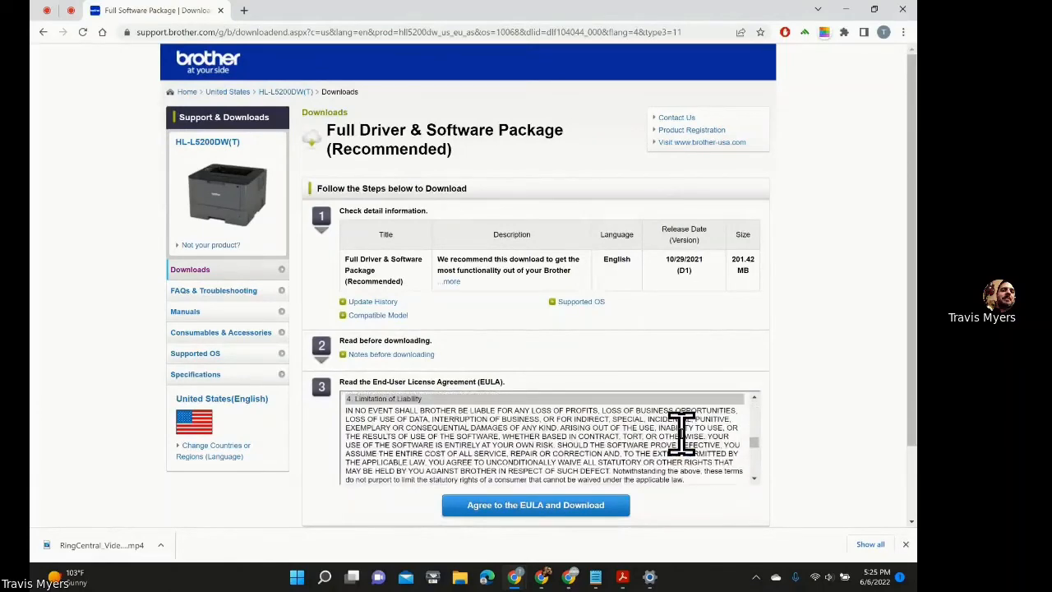
click(512, 506)
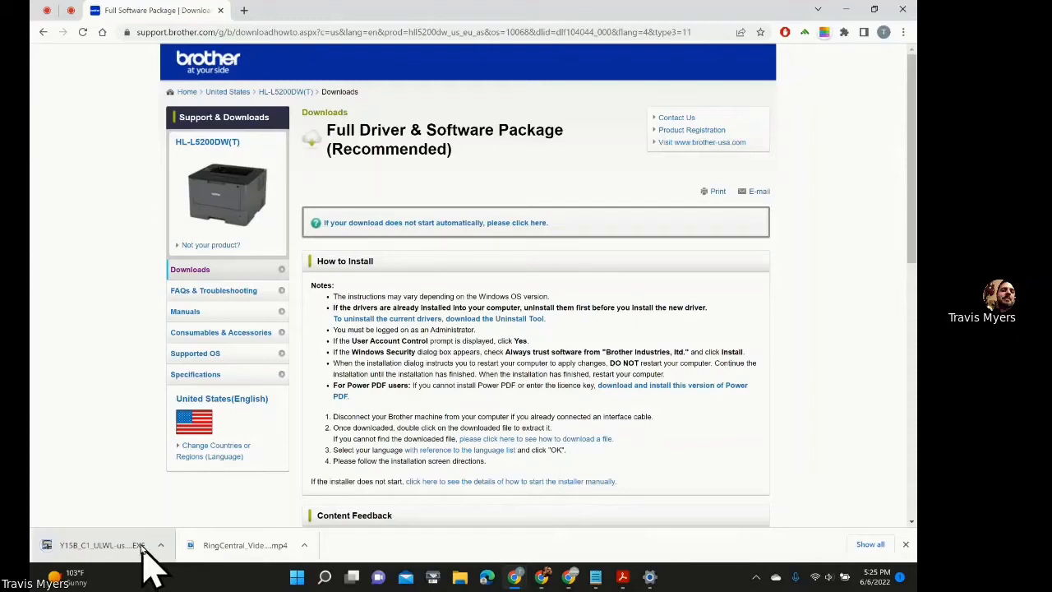
click(137, 547)
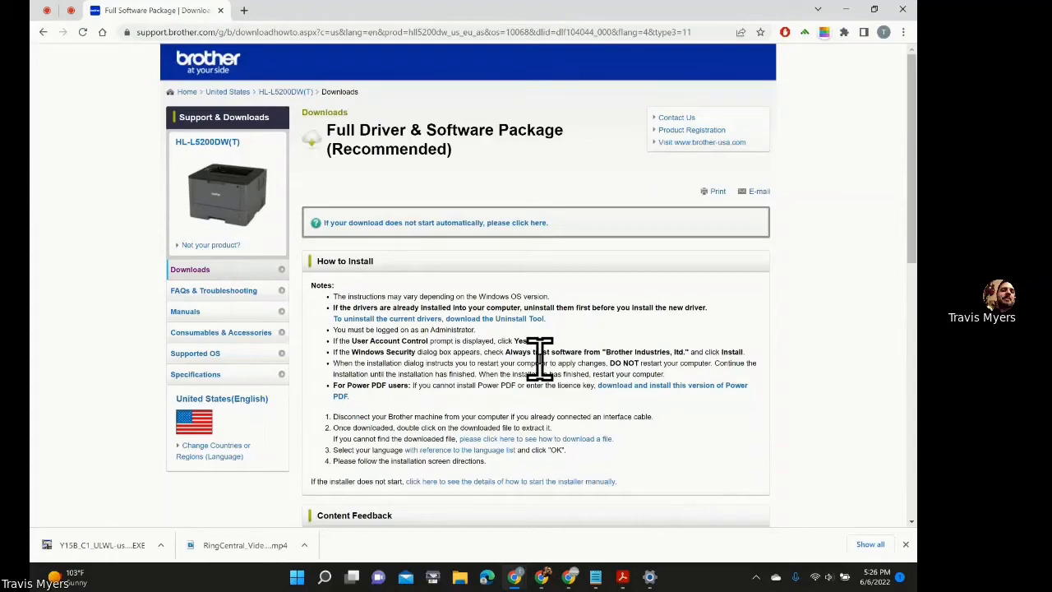
Open the Windows "Printers & scanners" settings and look through the installed devices.
click(325, 577)
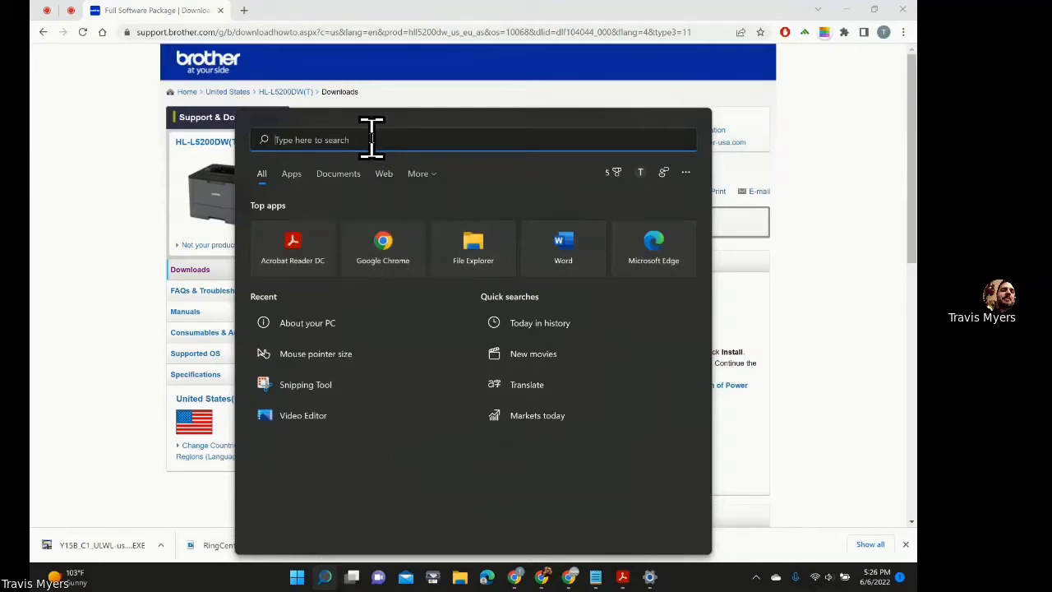
text(printer)
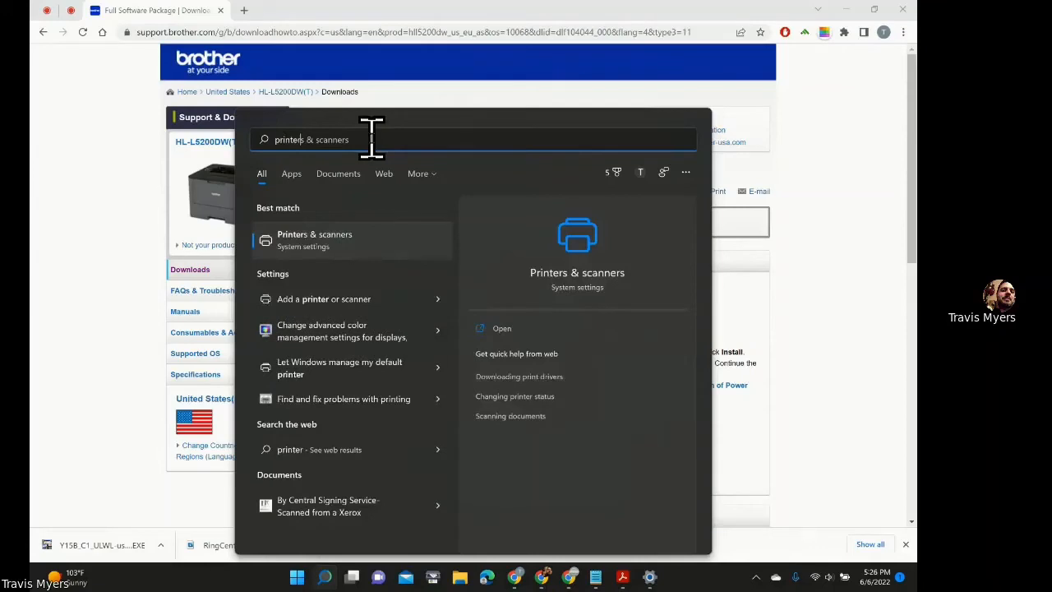
click(390, 247)
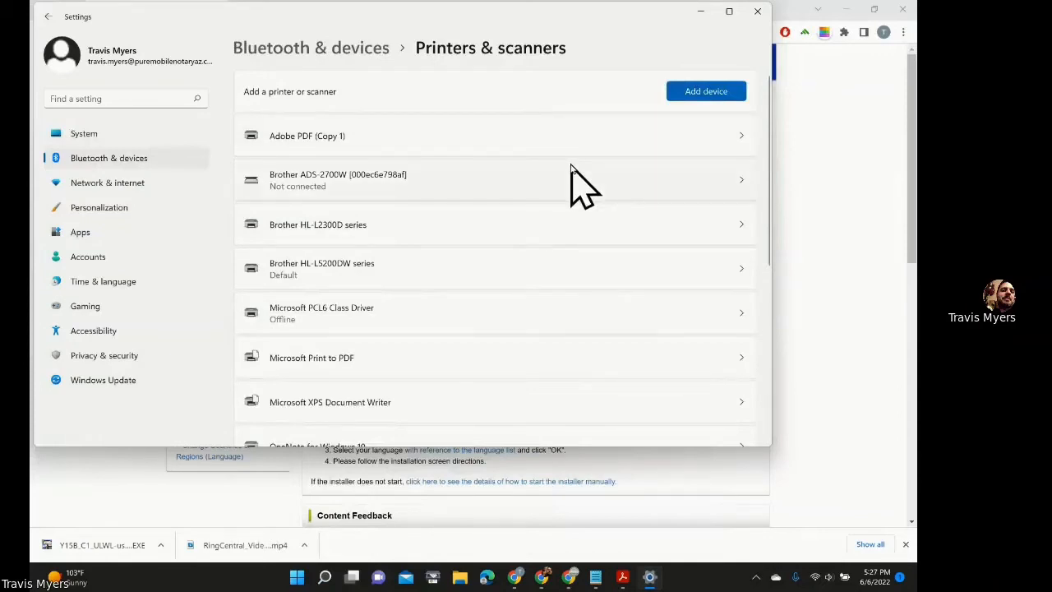
scroll(572, 168, down, 3)
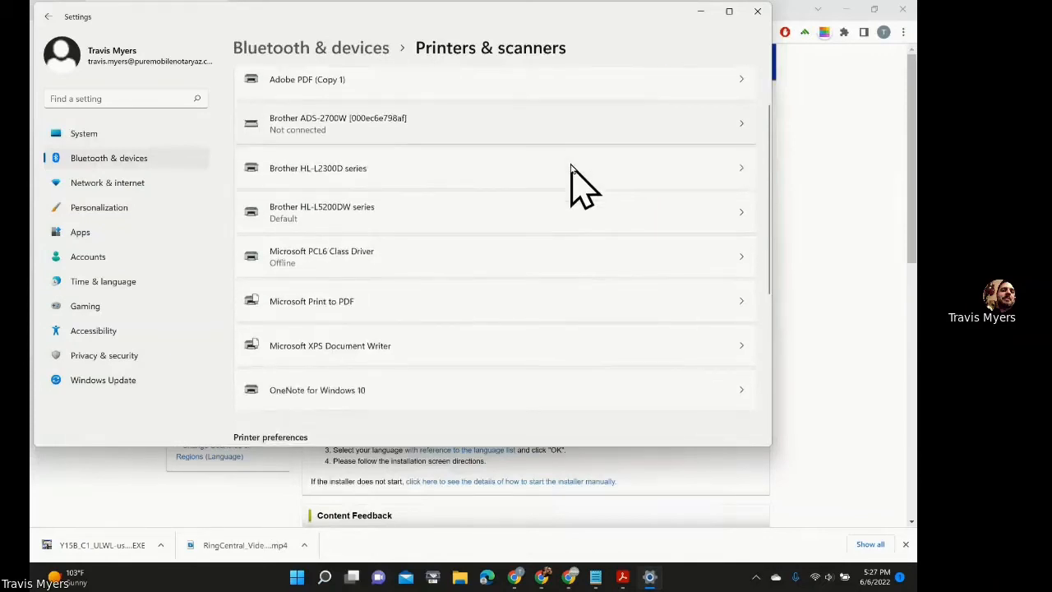
scroll(571, 170, up, 1)
scroll(572, 177, up, 1)
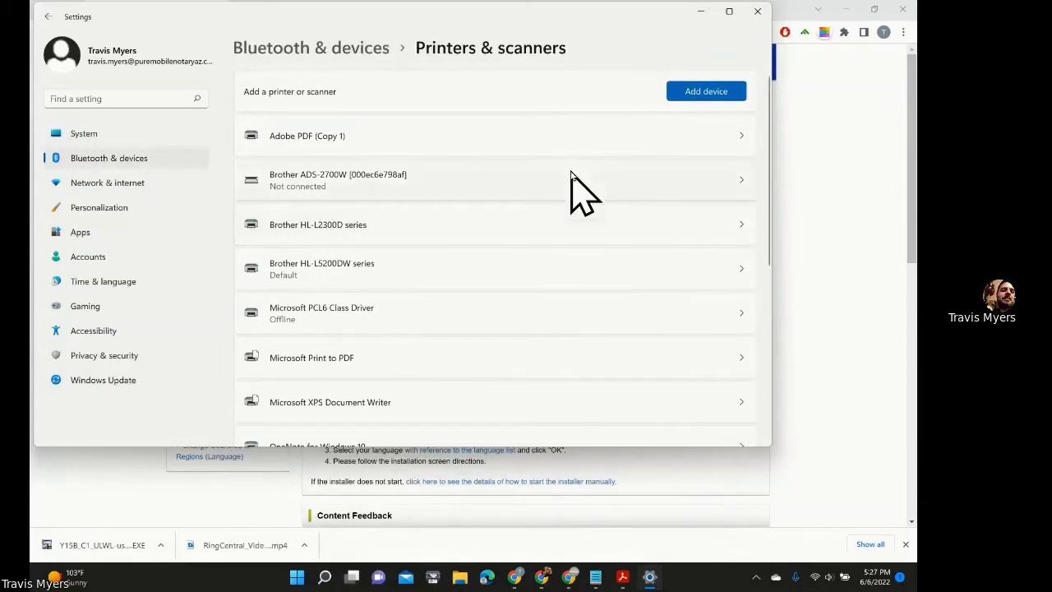
Open the advanced printer properties of the Brother HL-L5200DW series printer.
click(423, 277)
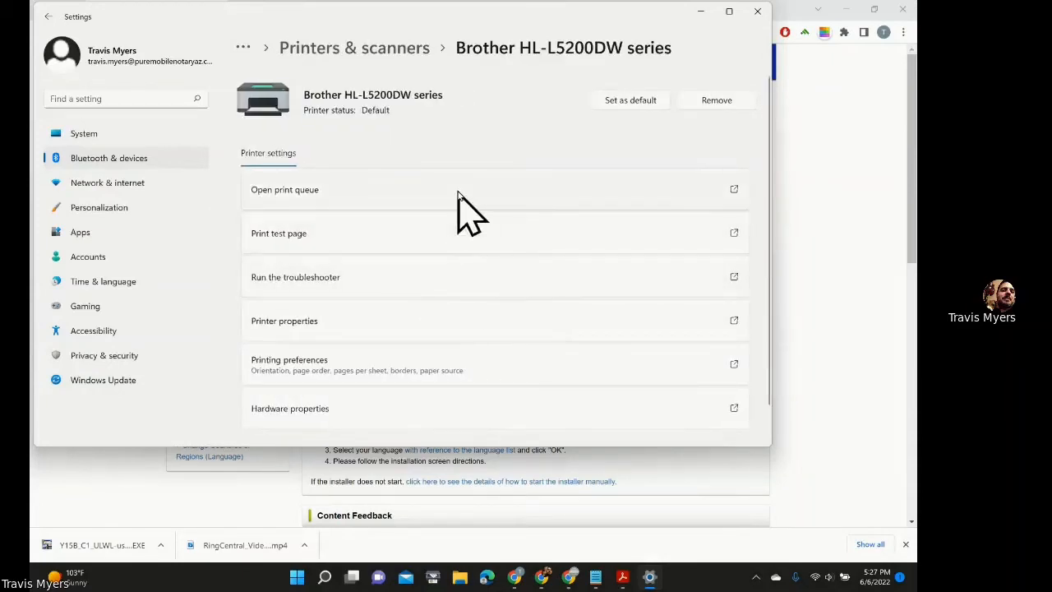
click(488, 335)
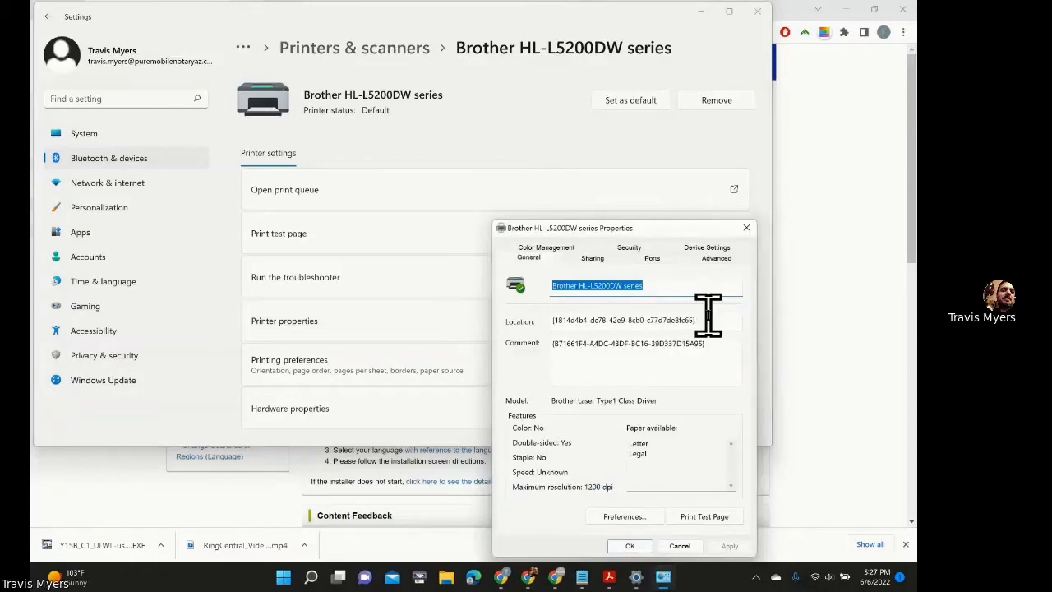
click(718, 259)
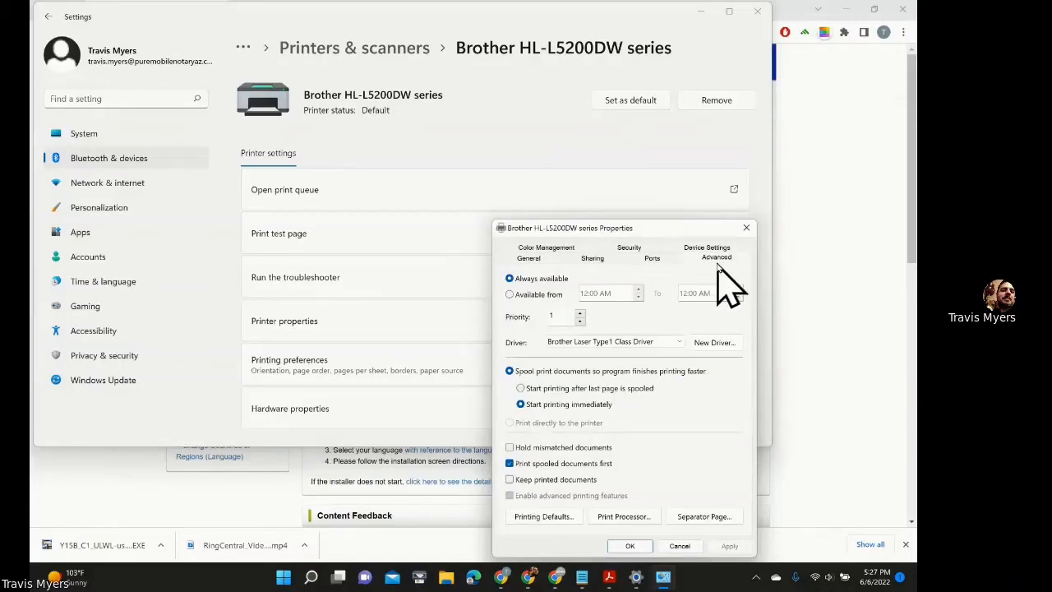
Review the drivers offered for the Brother HL-L5200DW series and minimize the browser window behind the printer properties.
click(627, 344)
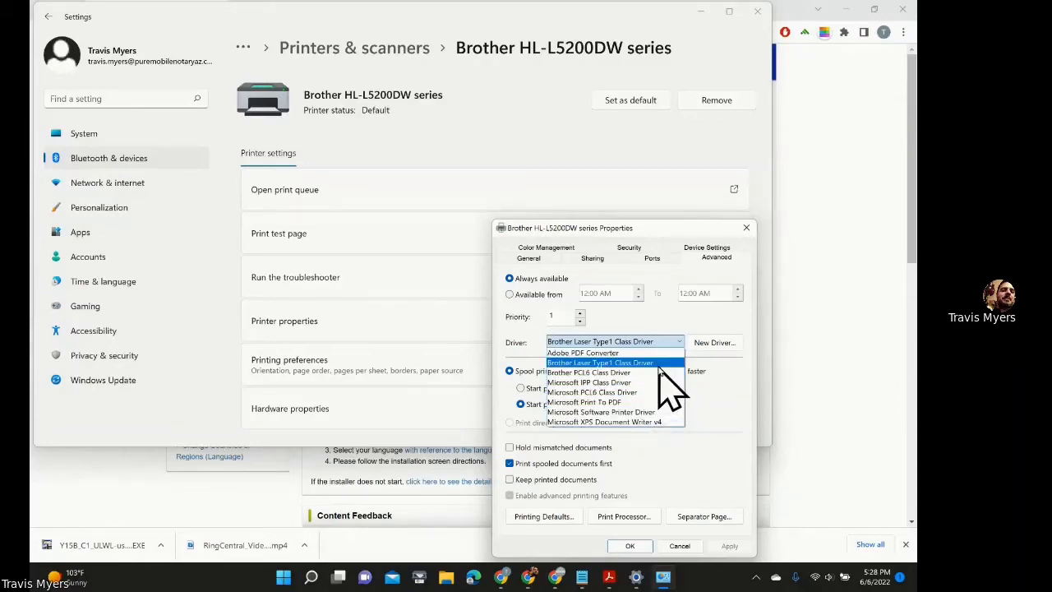
click(854, 240)
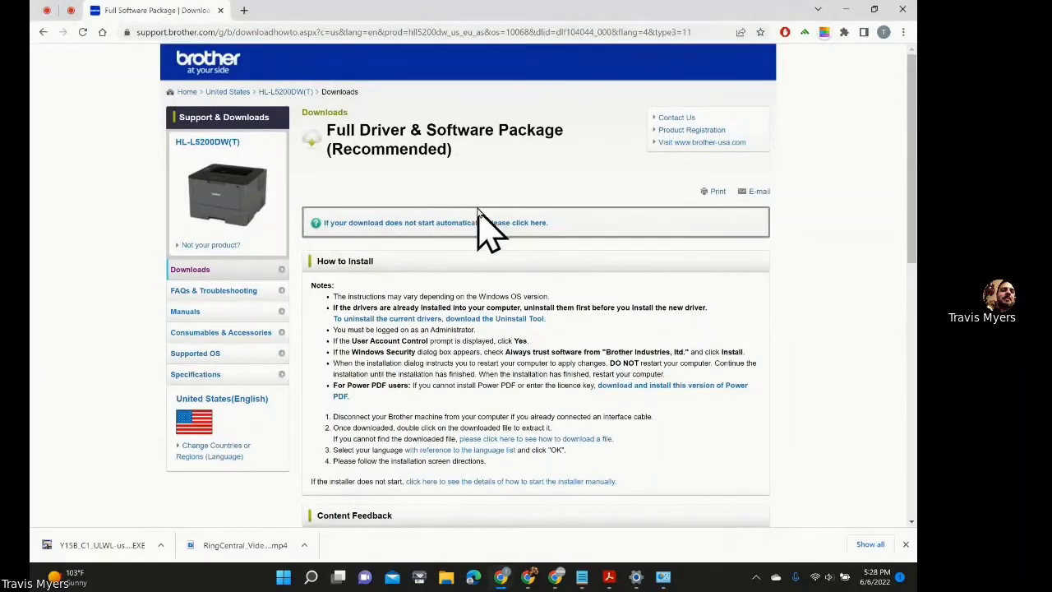
click(846, 10)
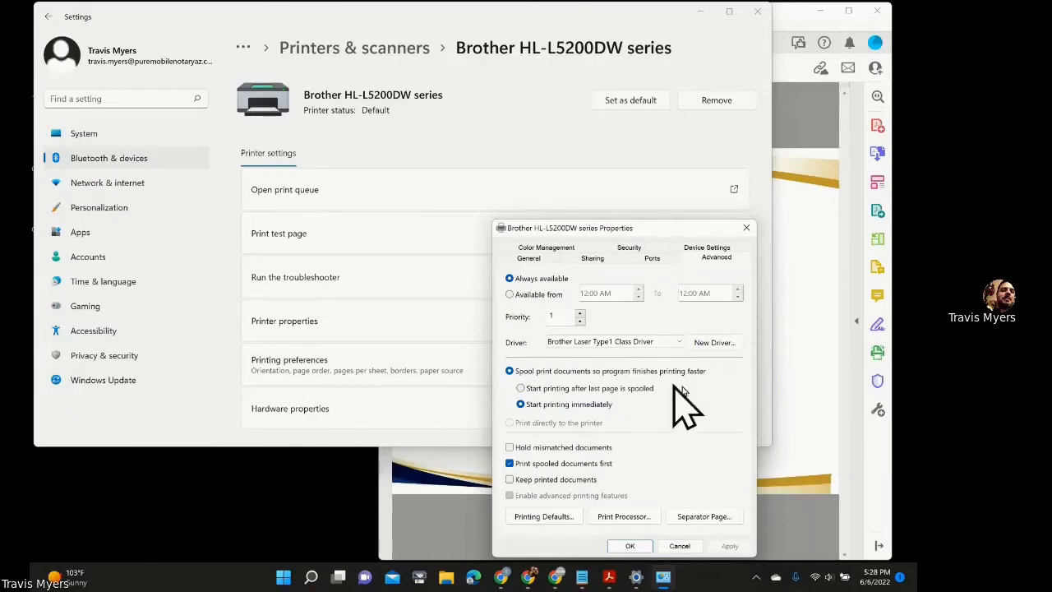
Examine the form-to-tray assignments for Tray1 and Manual in the device settings, then cancel the properties and close the Windows settings.
click(709, 250)
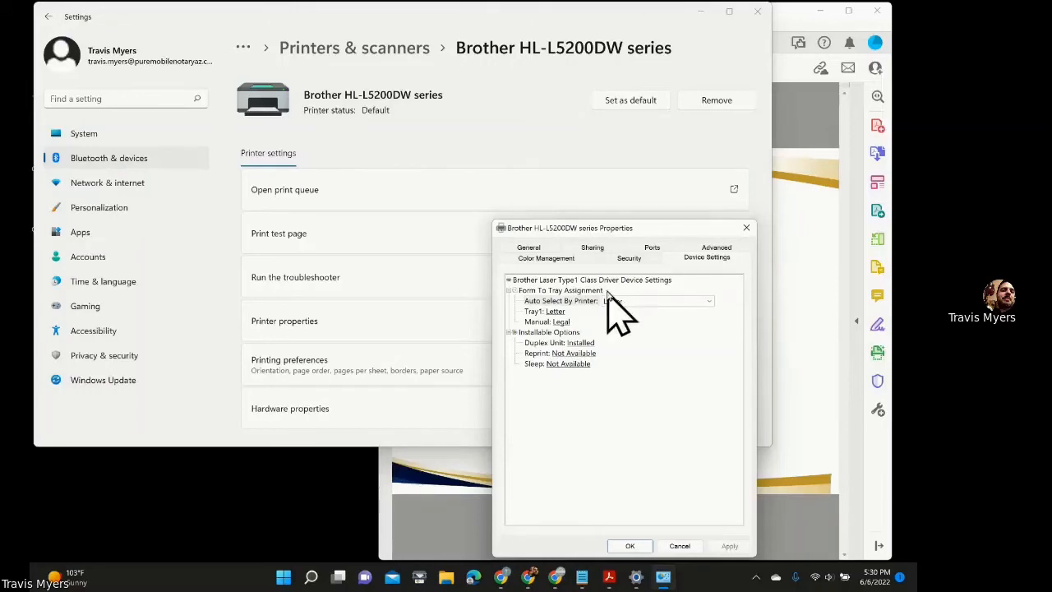
click(535, 312)
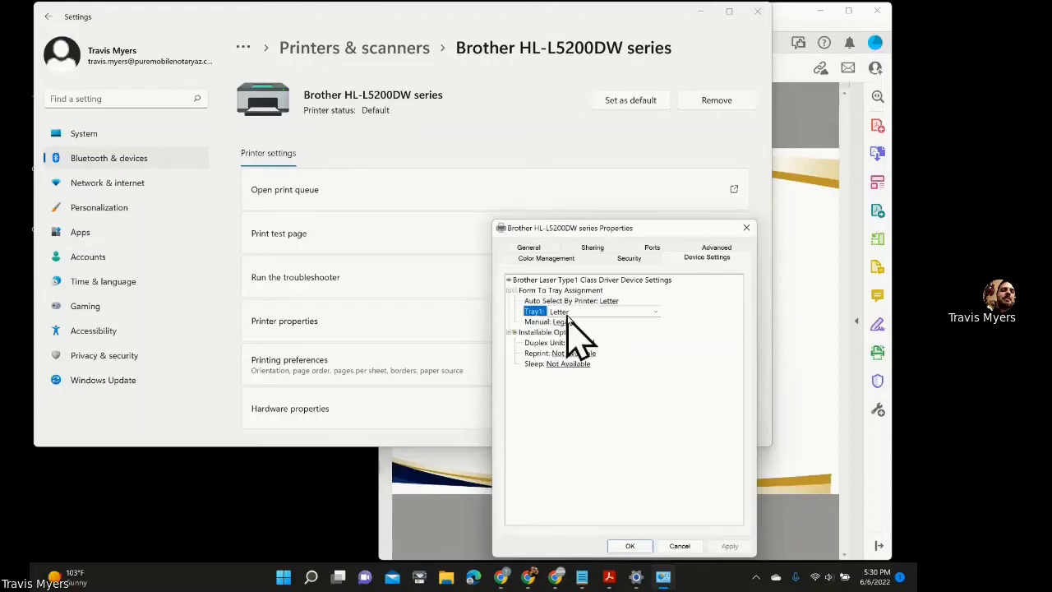
click(580, 315)
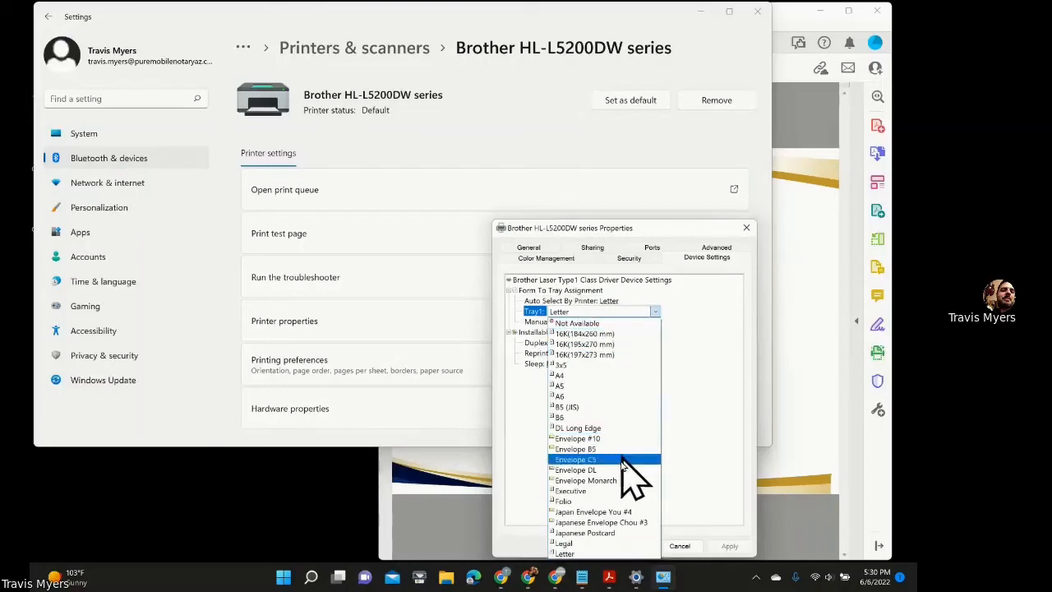
click(699, 344)
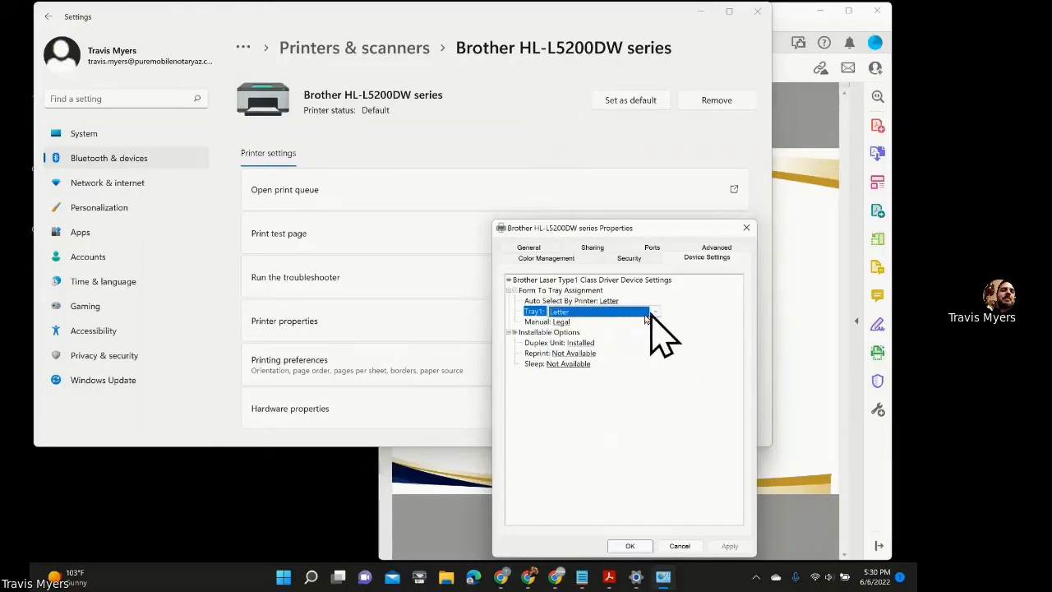
click(539, 324)
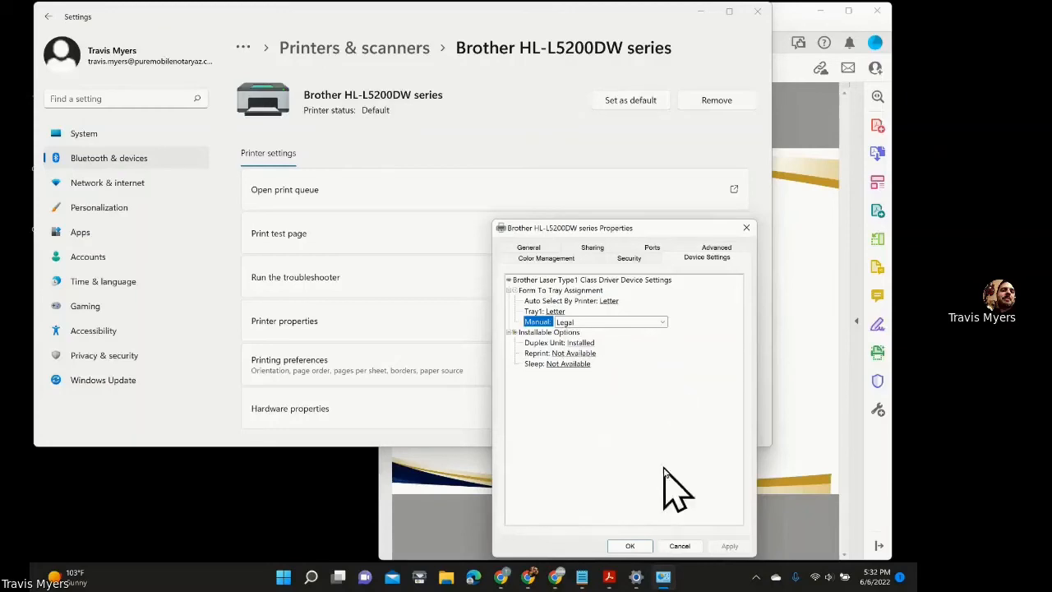
click(681, 546)
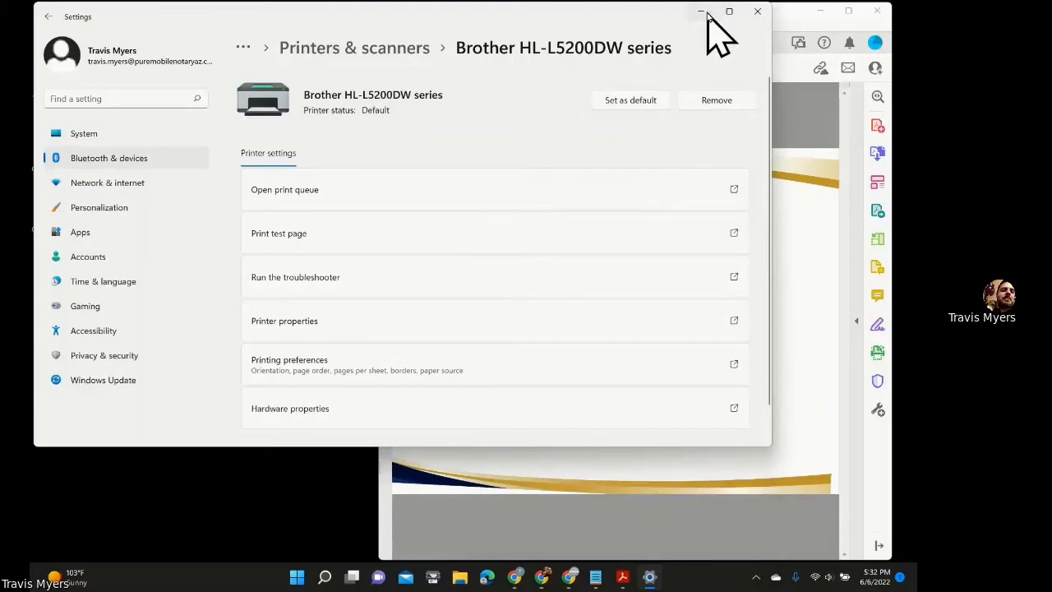
click(762, 20)
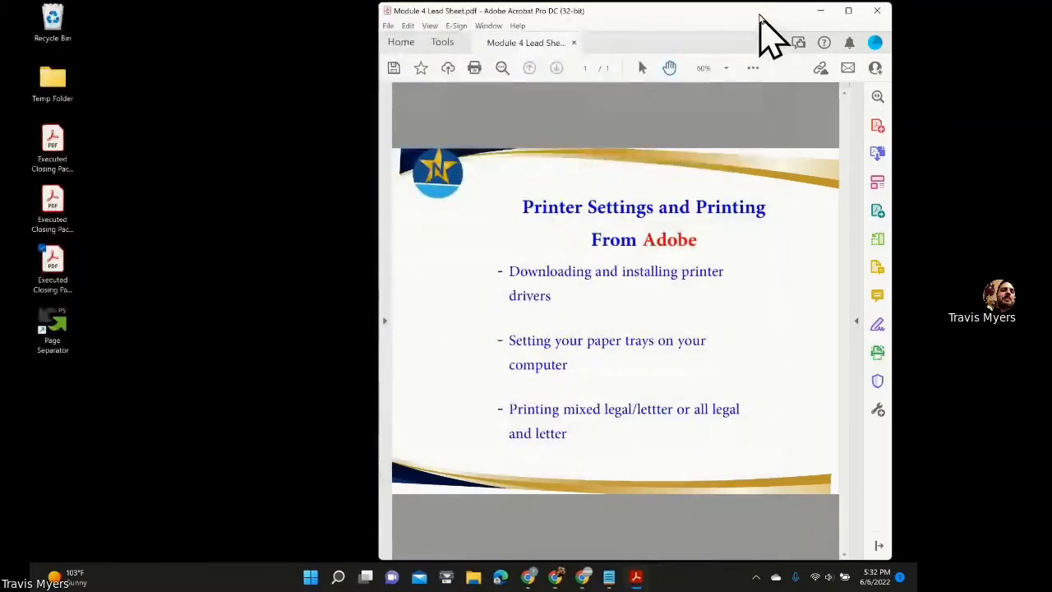
drag(760, 15, 754, 15)
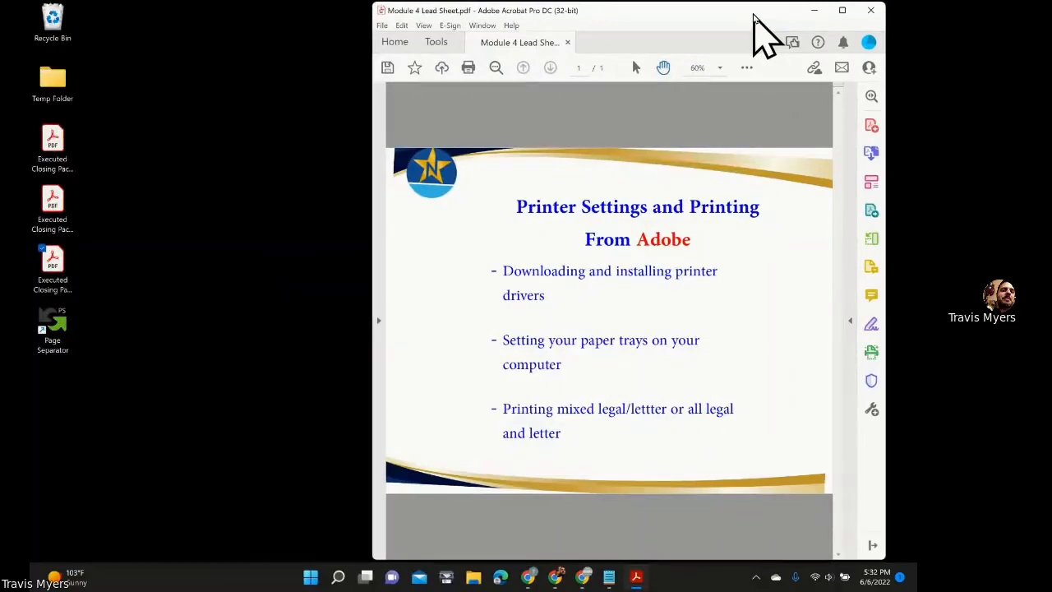
click(842, 11)
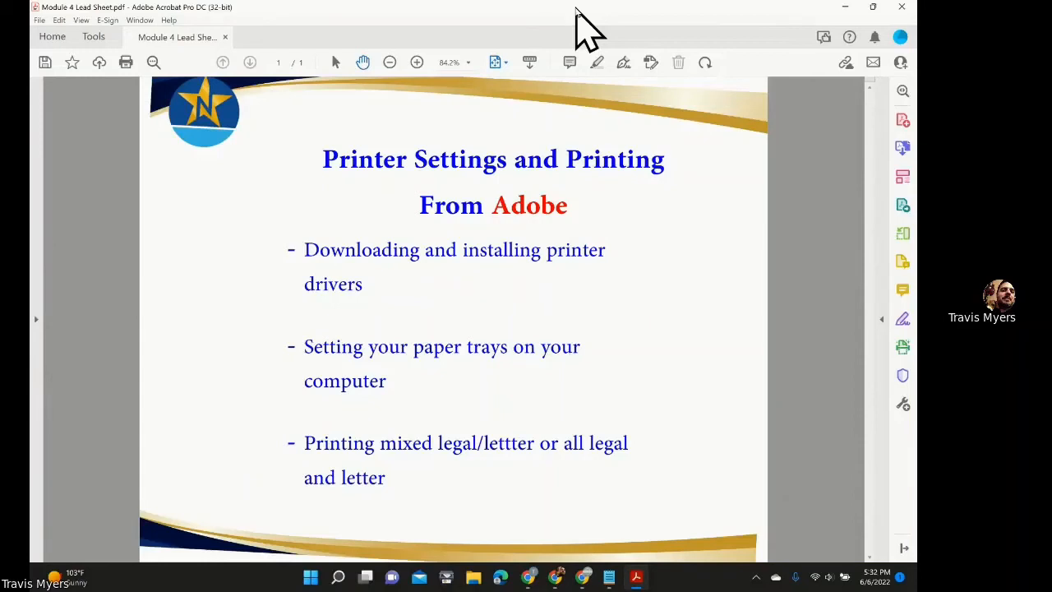
click(873, 7)
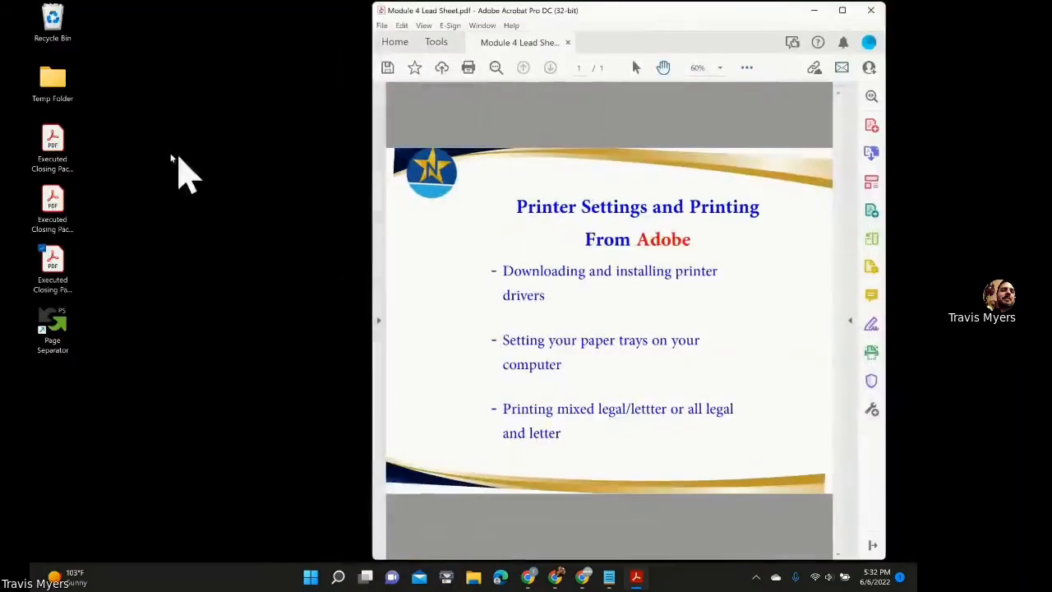
Open the Executed Closing Package 300 DPI_Compressed PDF from the desktop and maximize its window.
mouse_move(65, 160)
mouse_down()
mouse_move(99, 192)
mouse_move(65, 165)
mouse_up()
double_click(65, 153)
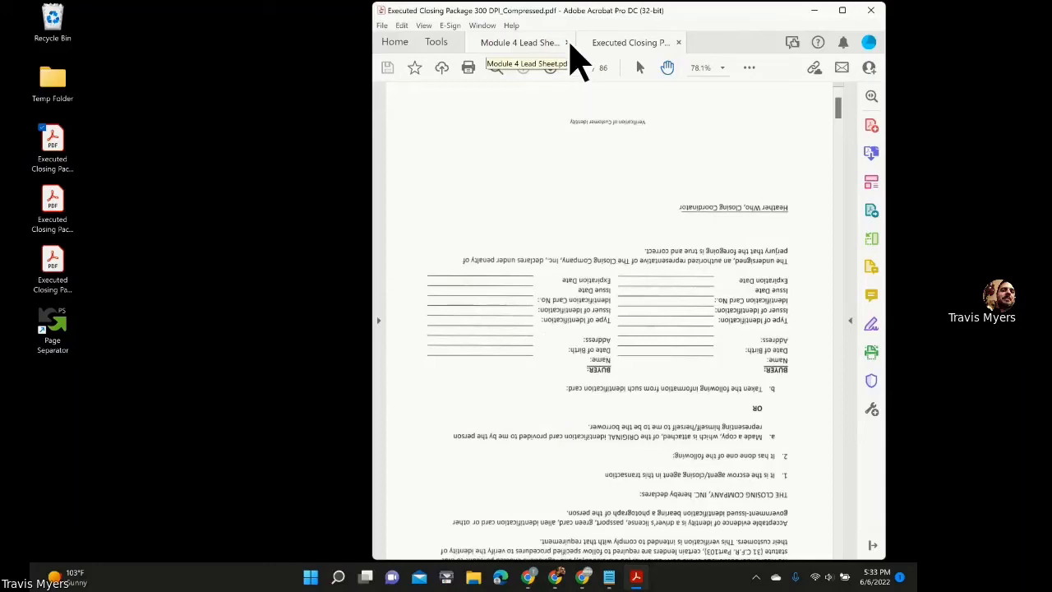
click(842, 10)
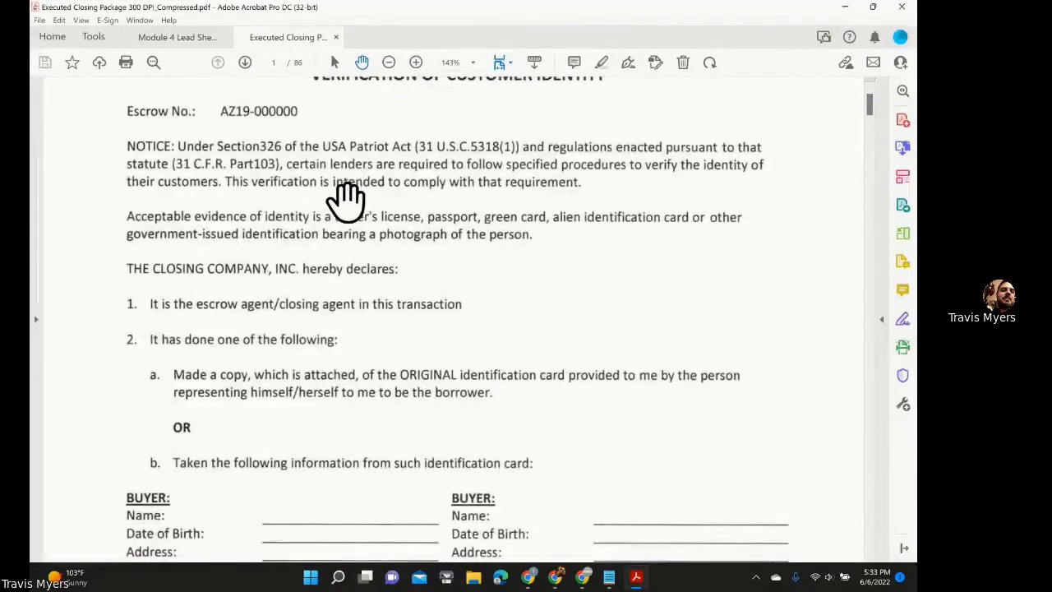
scroll(345, 200, up, 1)
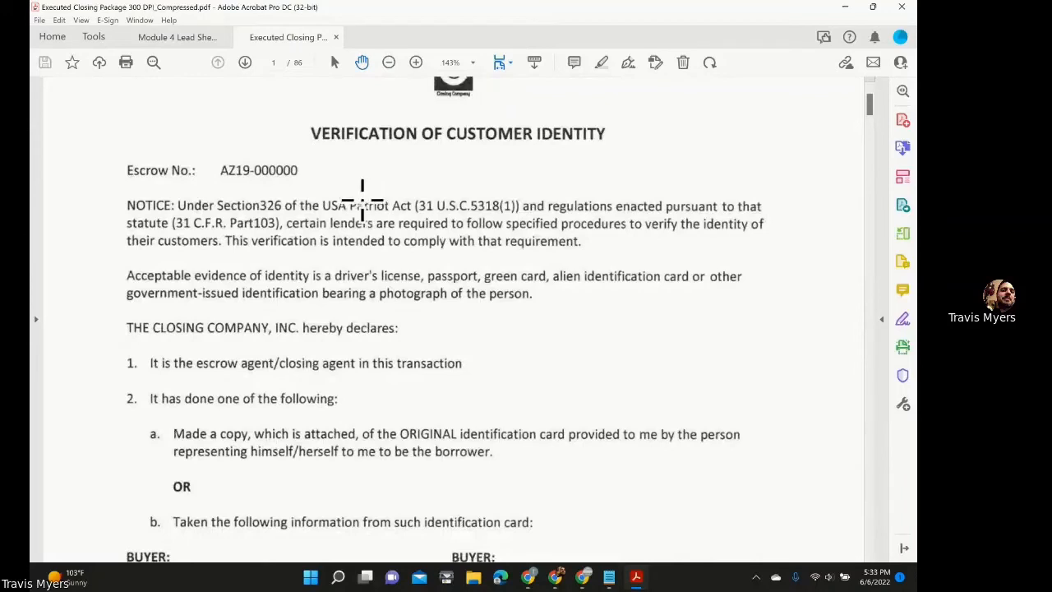
scroll(361, 200, up, 2)
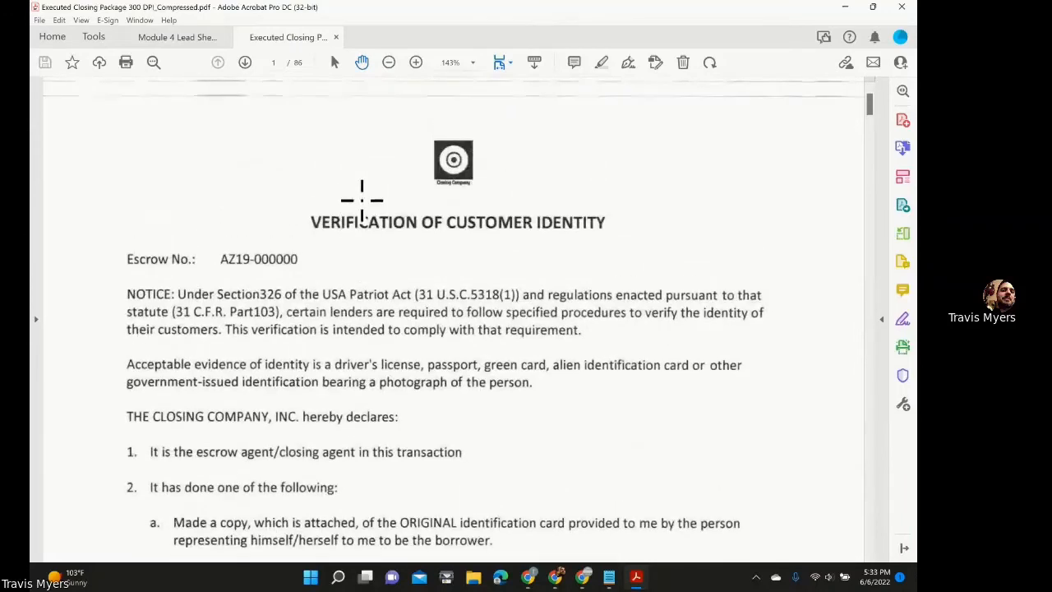
scroll(362, 200, up, 1)
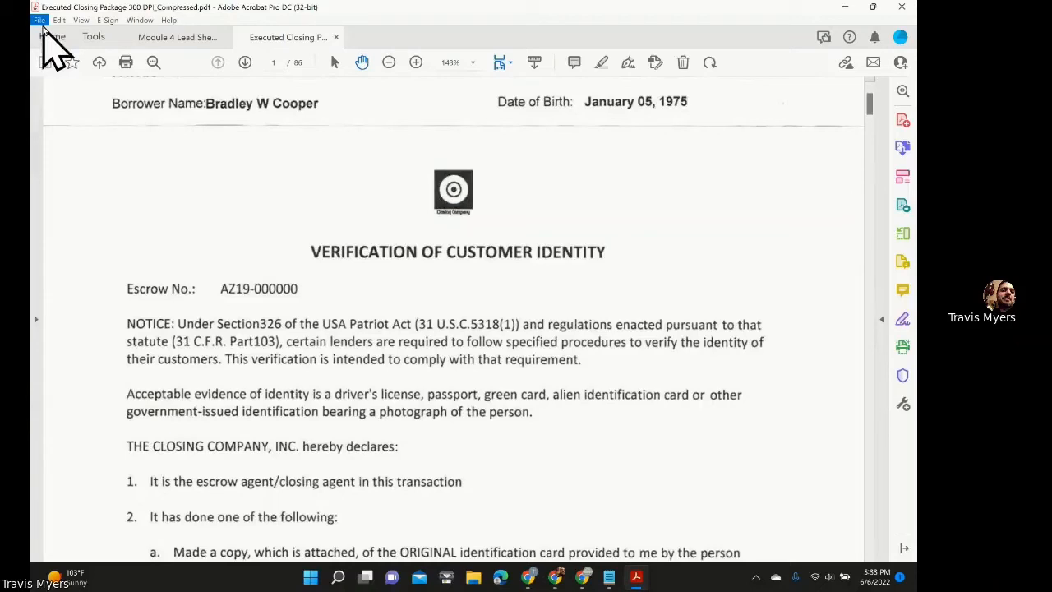
Start printing the closing package and choose Brother HL-L5200DW series as the printer.
click(40, 21)
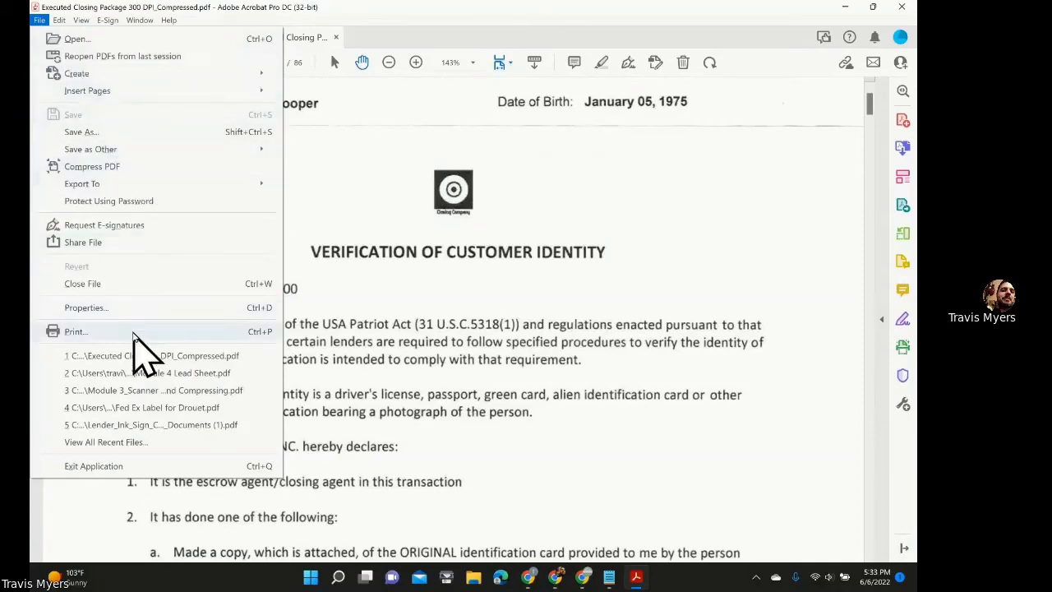
click(133, 334)
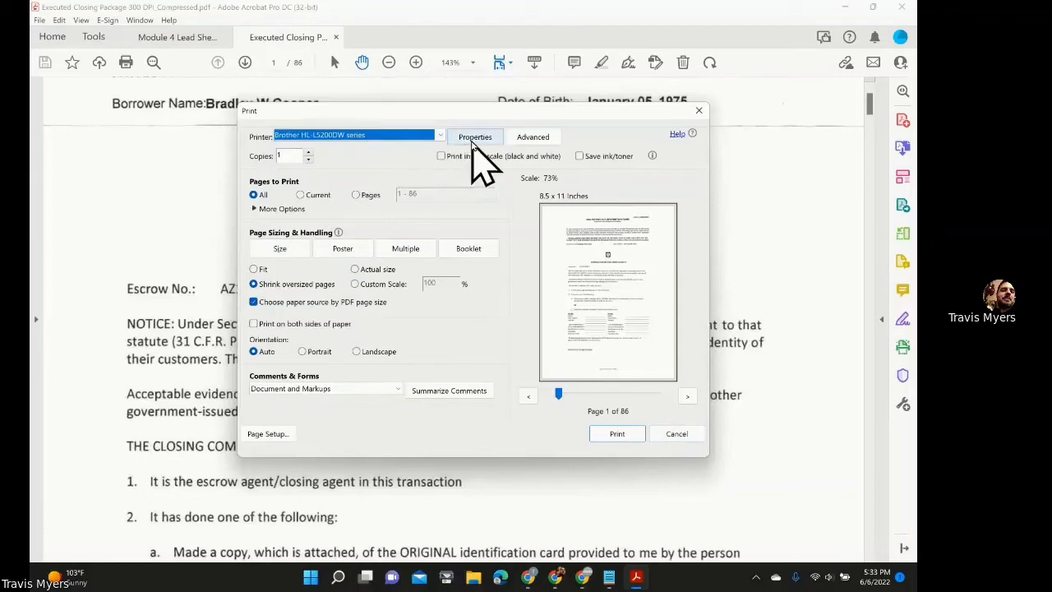
click(341, 136)
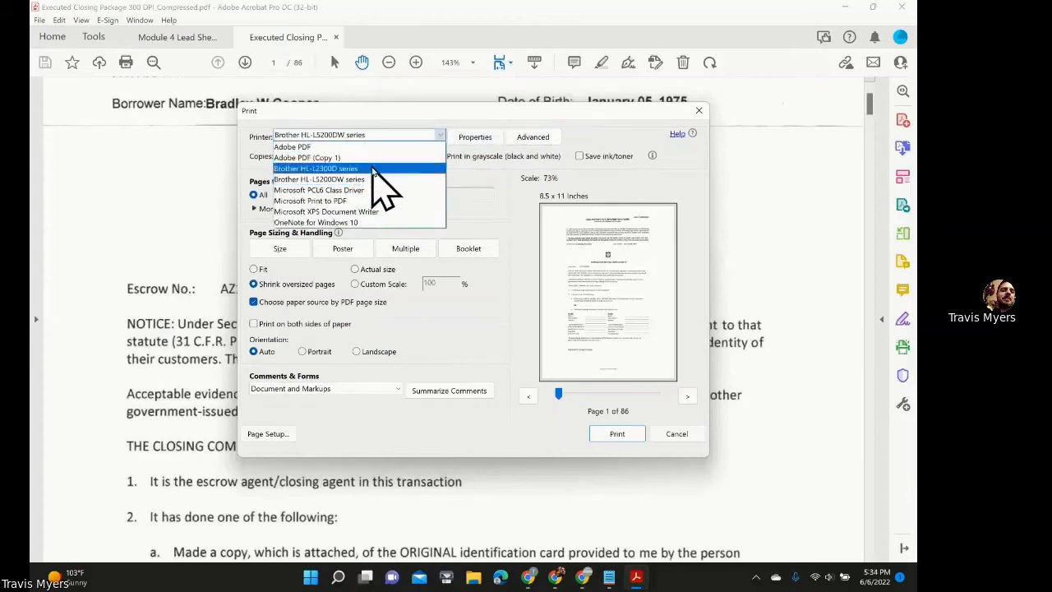
click(370, 179)
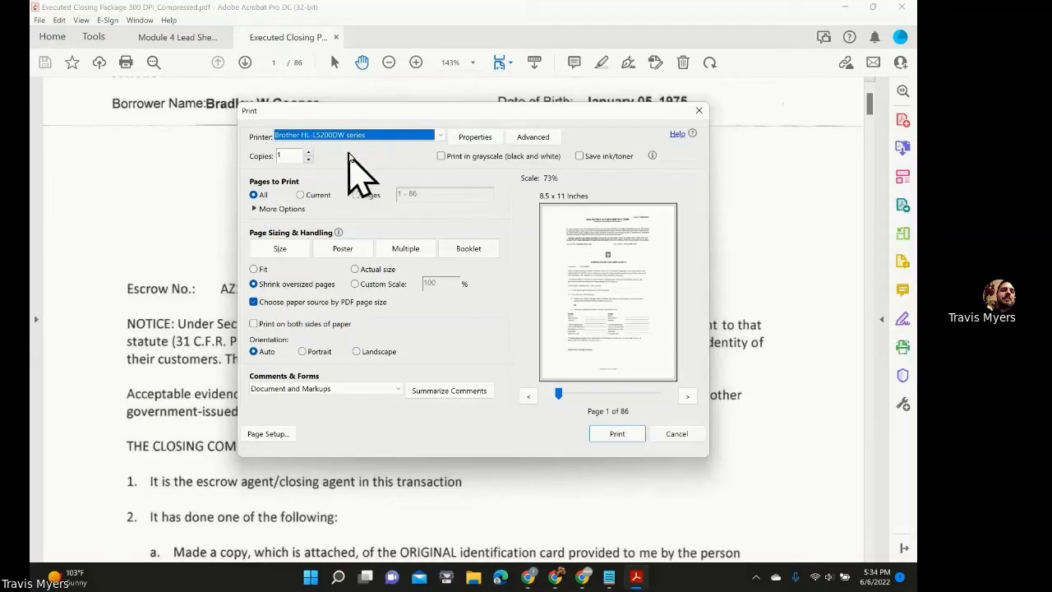
Try limiting the print job to the current page and to pages 1-10, and return the range to all pages.
click(301, 196)
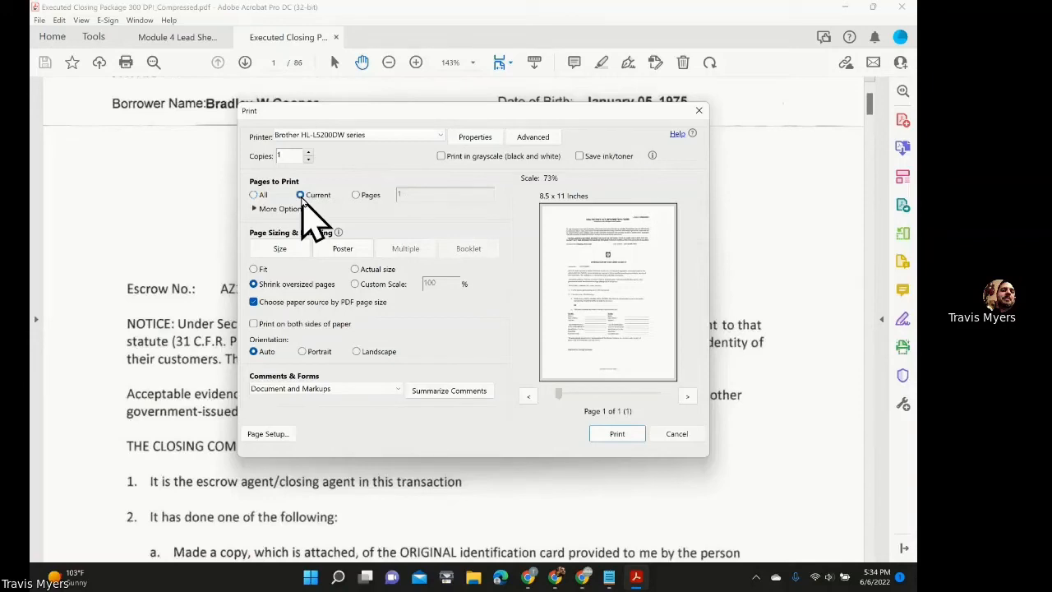
click(356, 196)
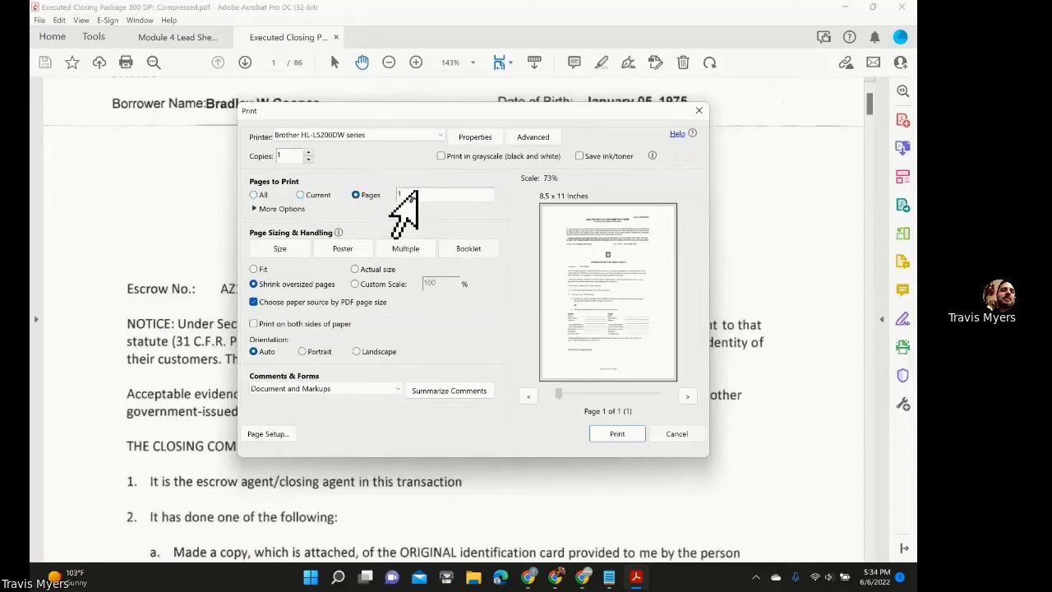
click(426, 194)
key(BackSpace)
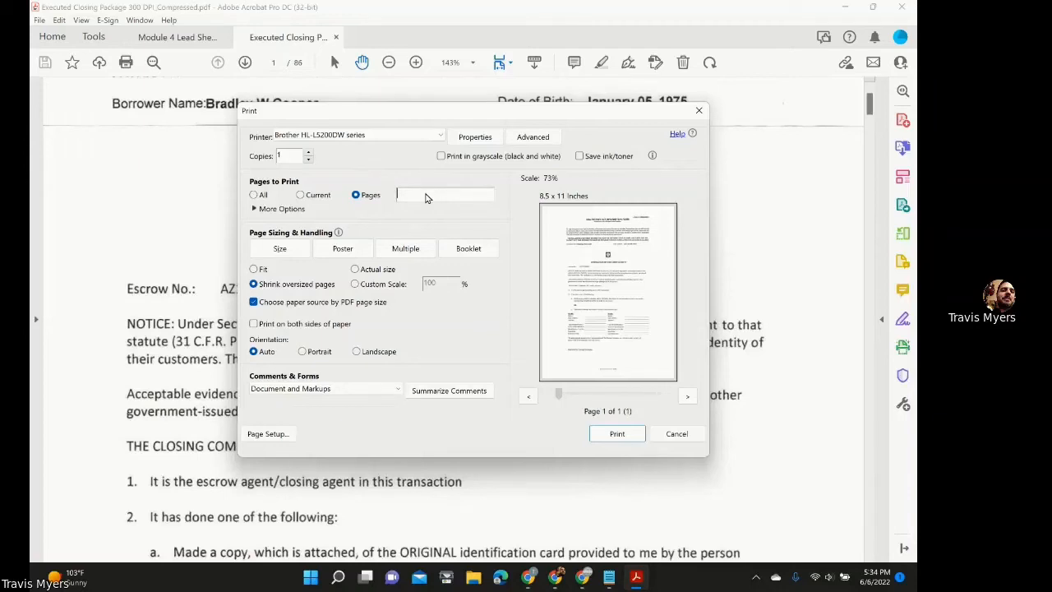
text(1-10)
click(263, 196)
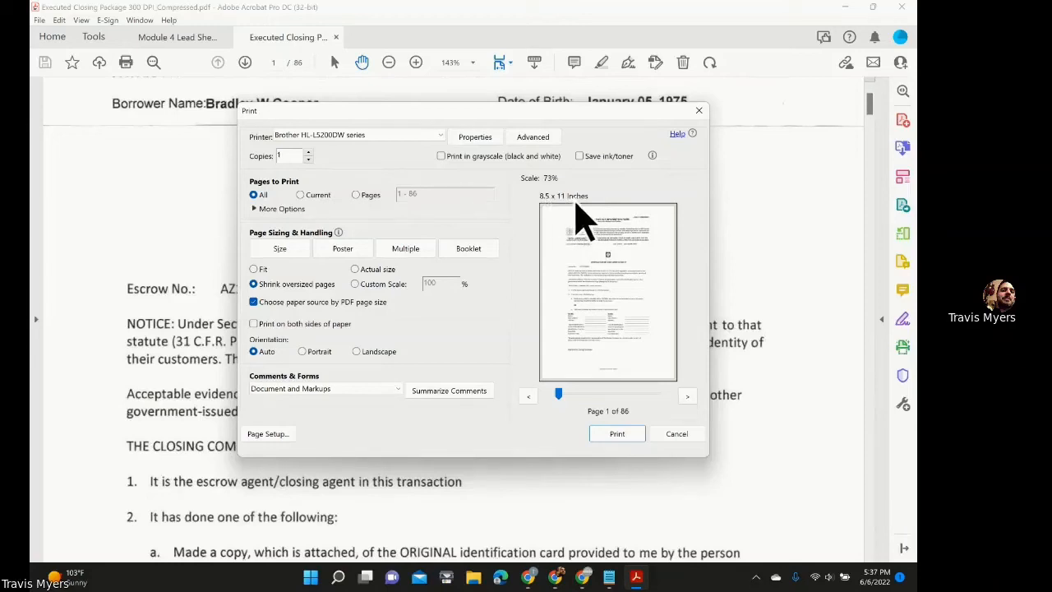
Page through the print preview up to page 18, examining the paper size used for each page.
click(688, 397)
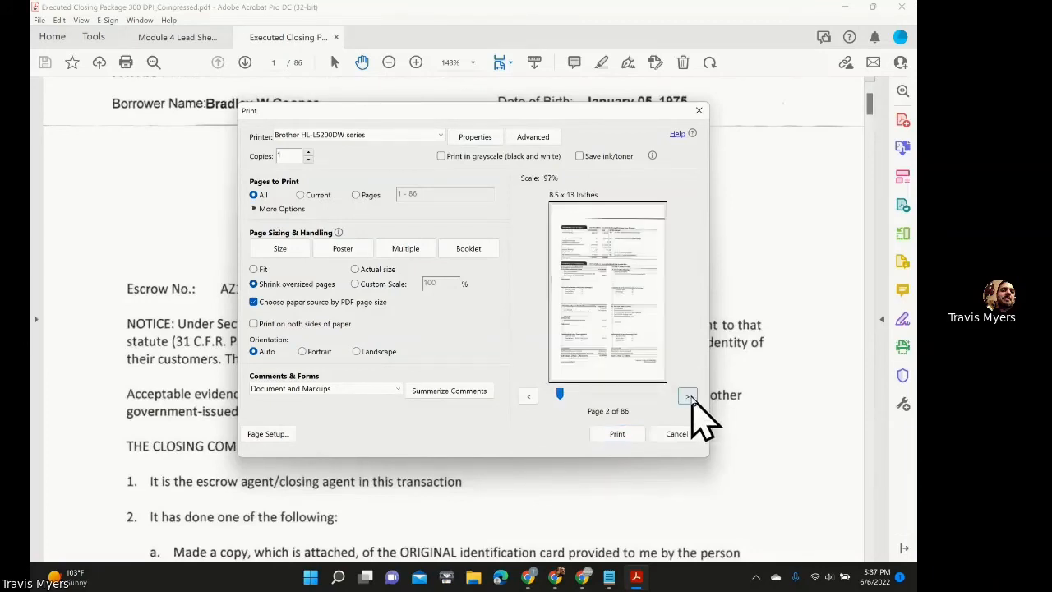
click(688, 397)
click(688, 397)
click(688, 397)
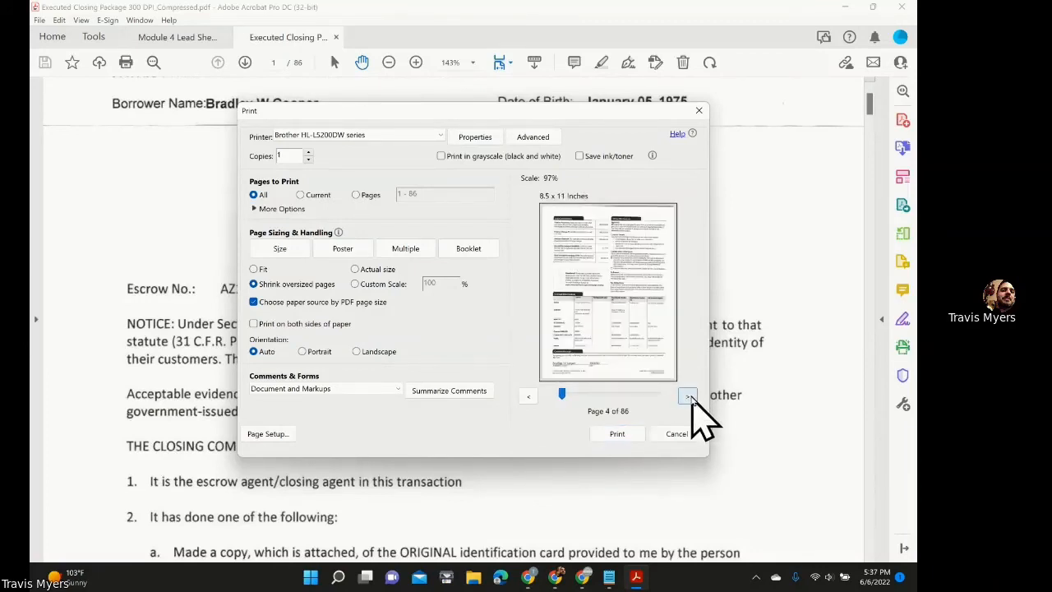
click(688, 397)
click(688, 397)
click(688, 397)
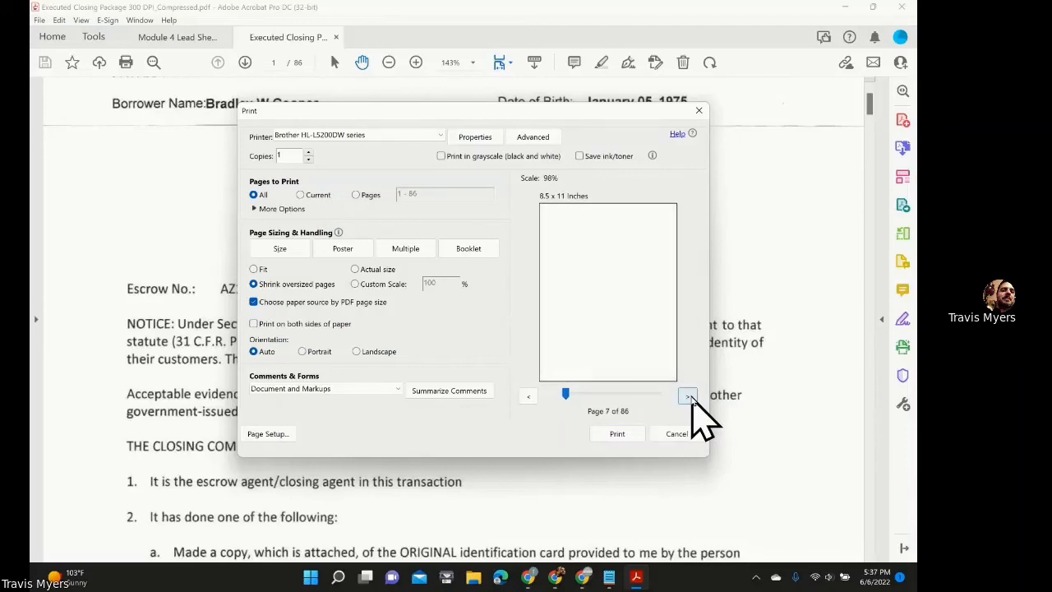
click(688, 397)
click(688, 397)
click(688, 397)
click(528, 396)
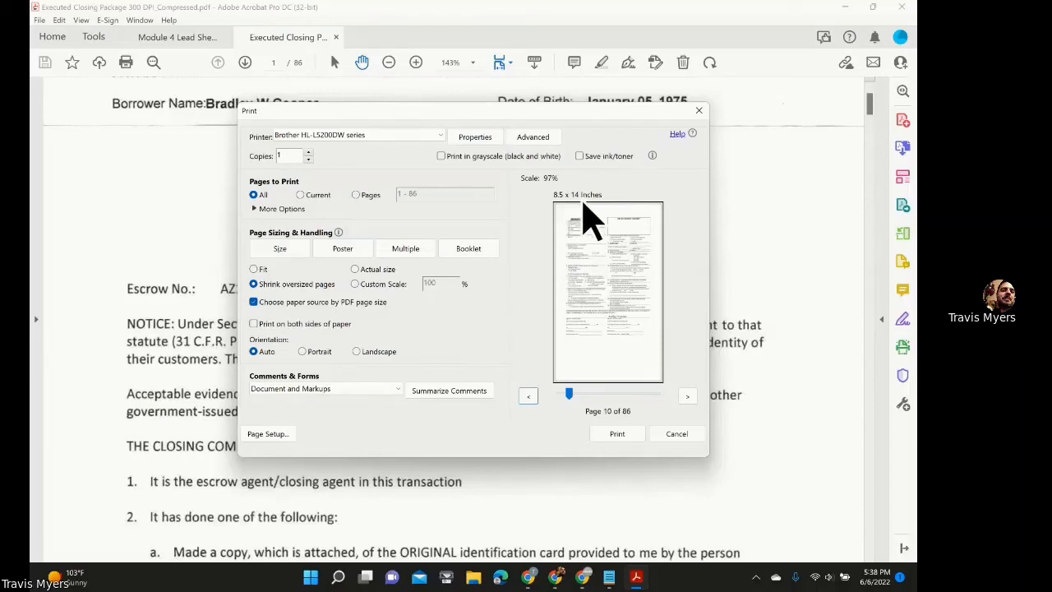
click(689, 396)
click(689, 396)
click(689, 397)
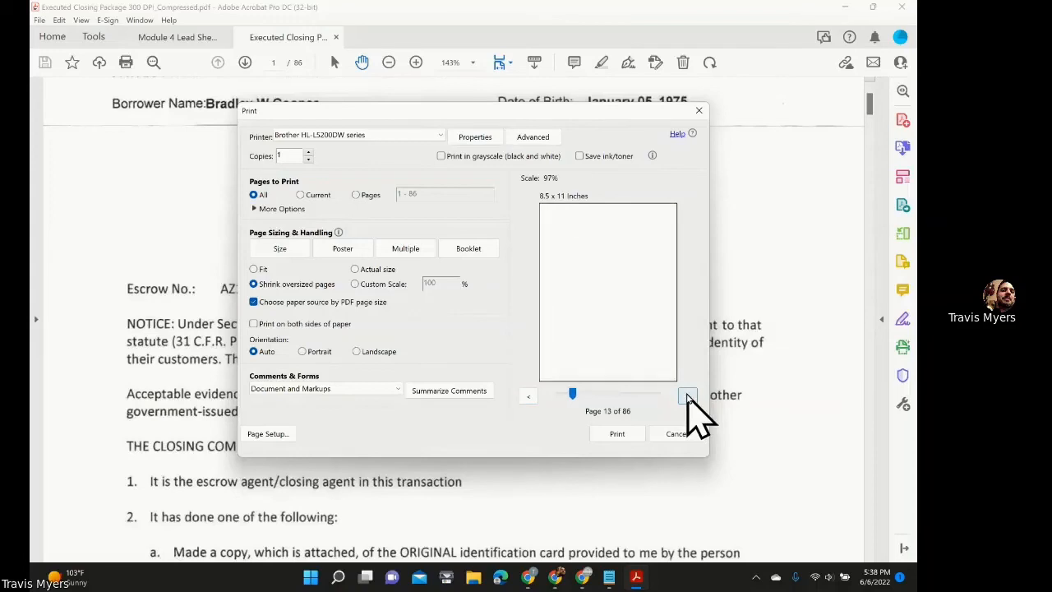
click(688, 396)
click(688, 396)
click(688, 396)
click(688, 396)
click(688, 396)
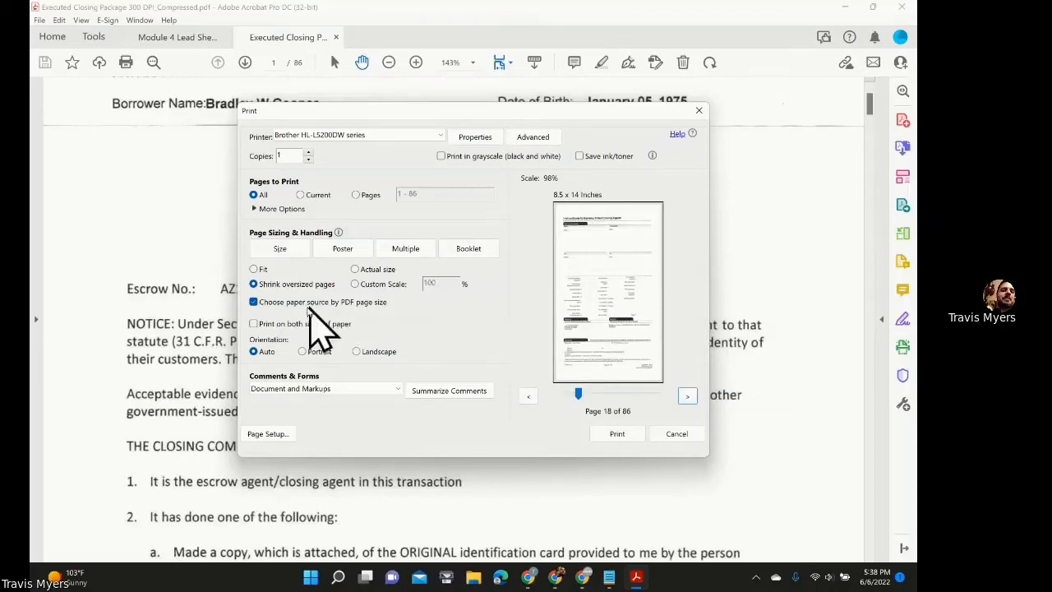
Toggle "Choose paper source by PDF page size" to compare its effect on the page 18 preview, and leave it turned off.
click(255, 310)
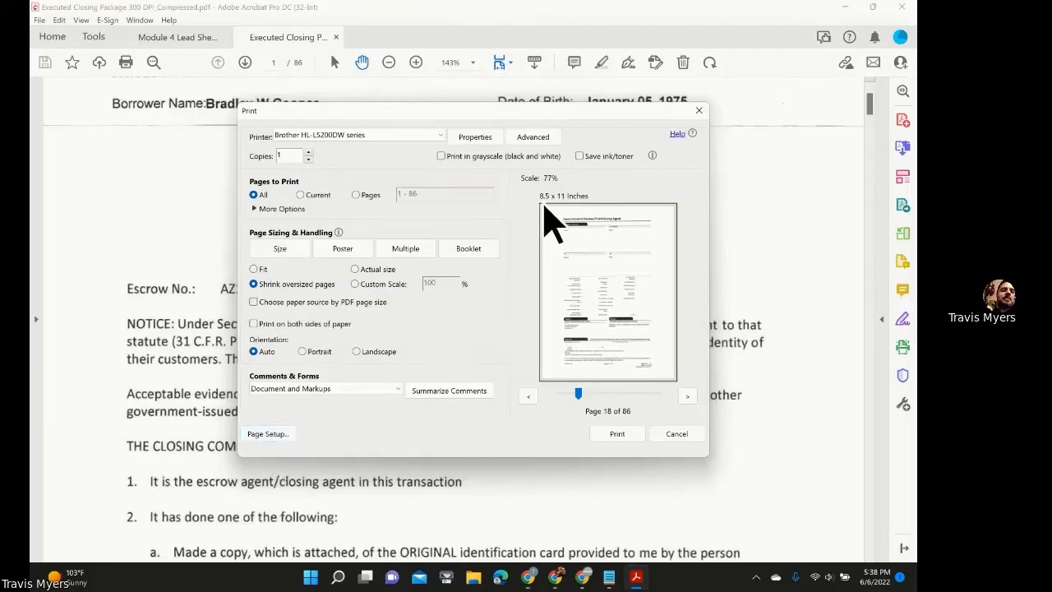
click(254, 302)
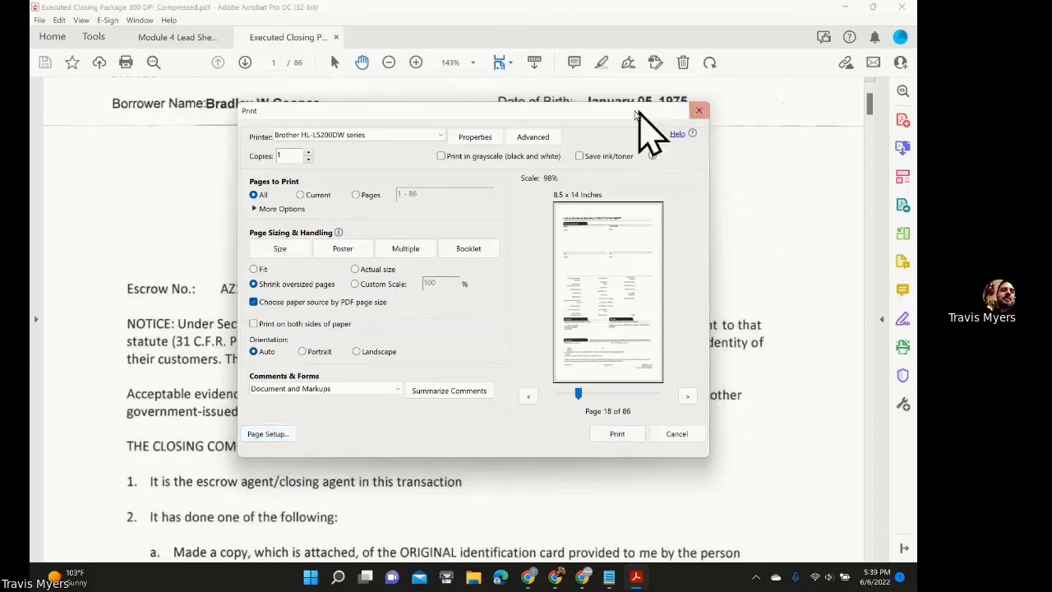
click(254, 304)
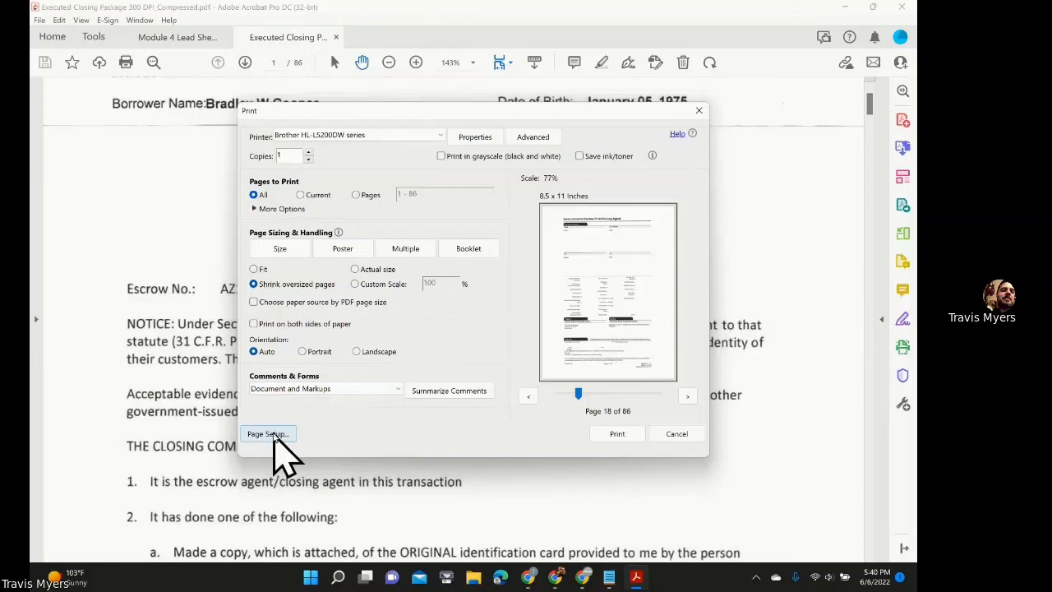
Try Legal and then Letter as the paper size in the page setup, and discard the page setup changes.
click(274, 435)
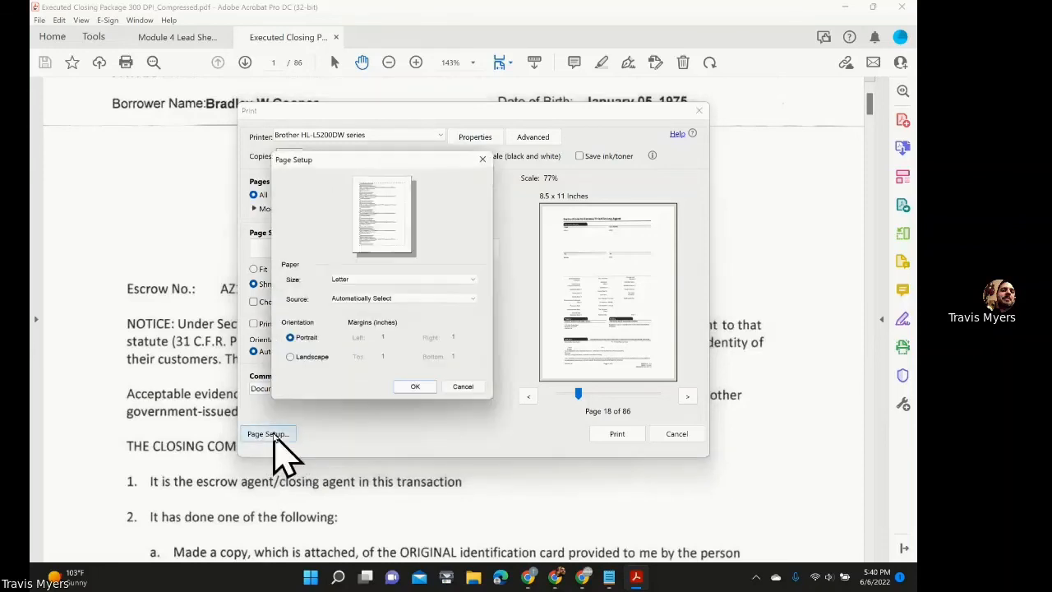
click(380, 284)
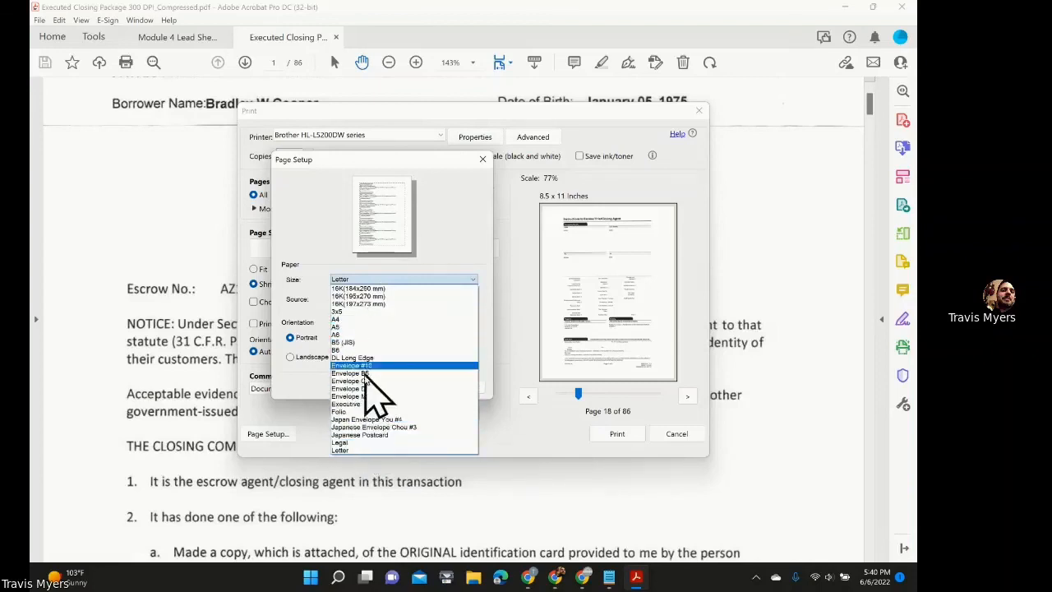
click(367, 448)
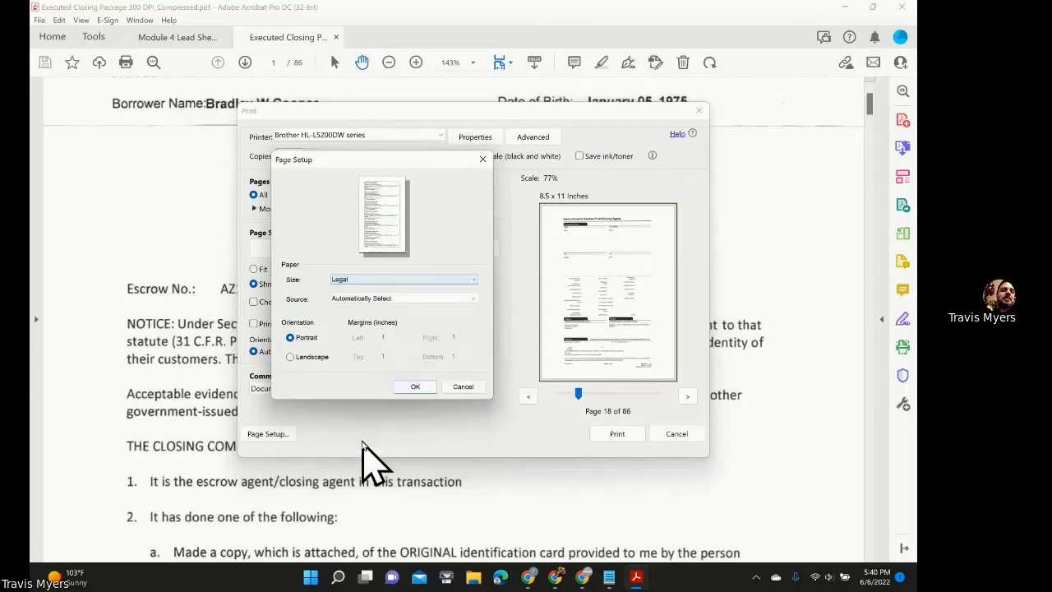
click(365, 281)
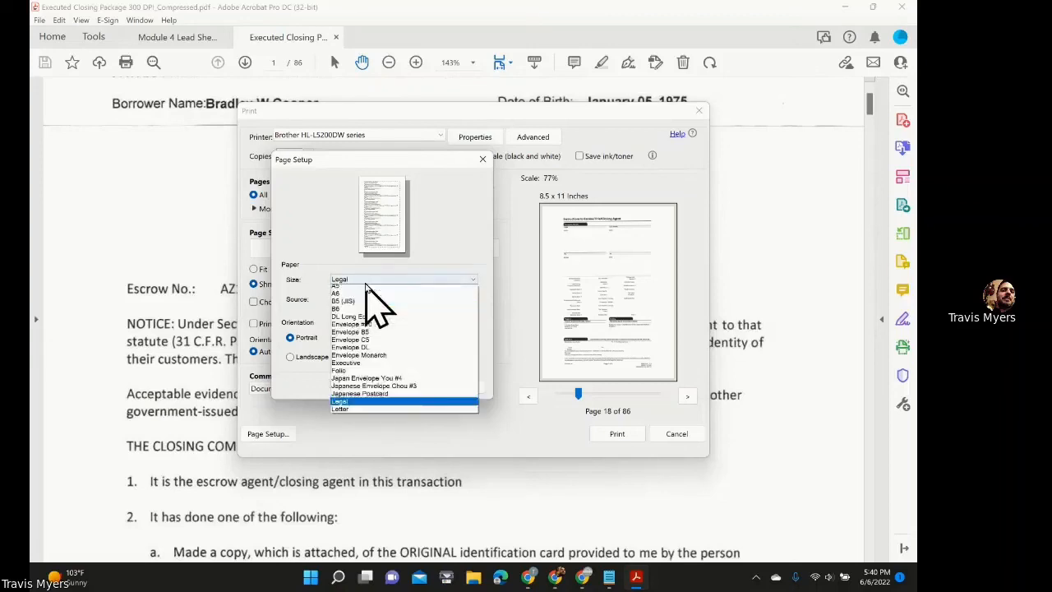
click(362, 451)
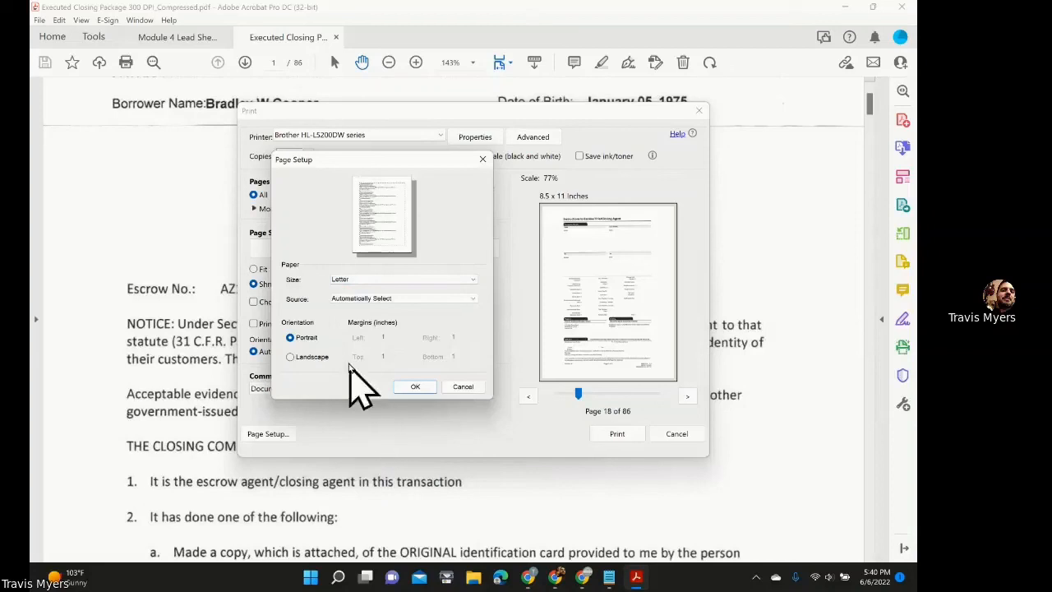
click(465, 387)
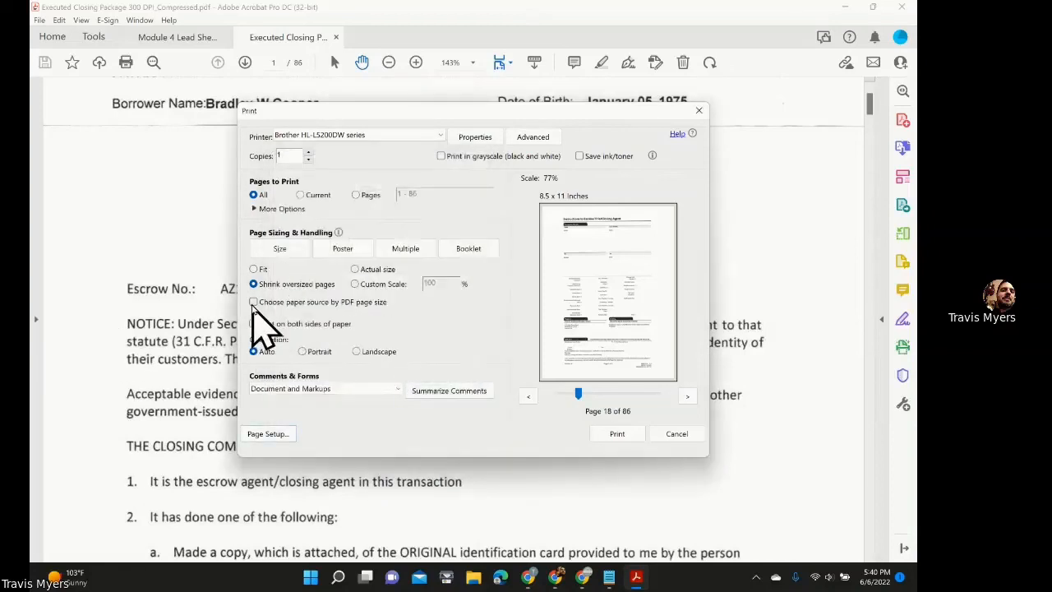
Review the paper sizes offered in the page setup and leave it without applying anything.
click(265, 434)
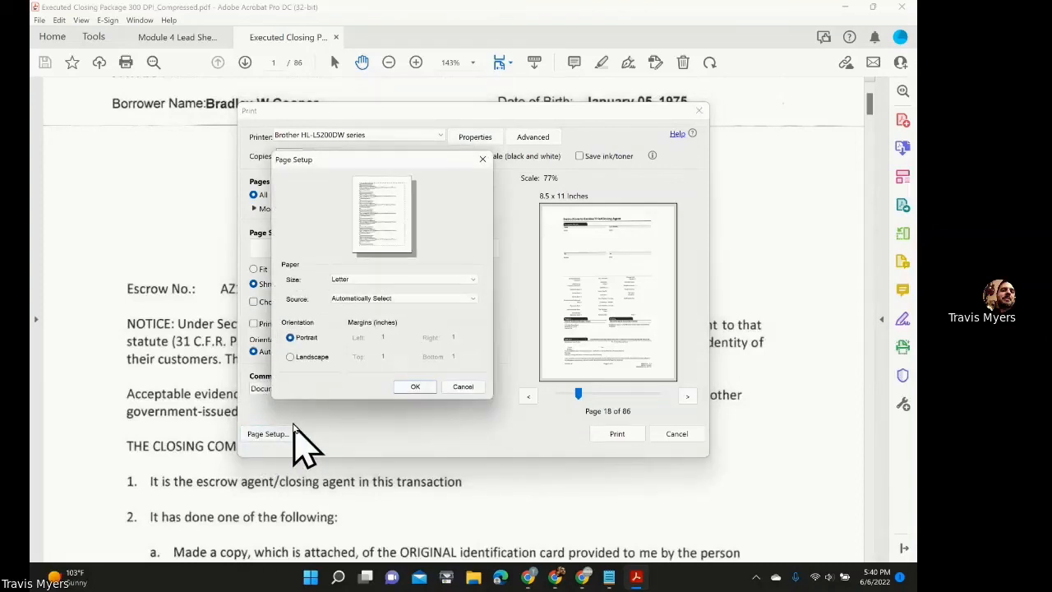
click(360, 281)
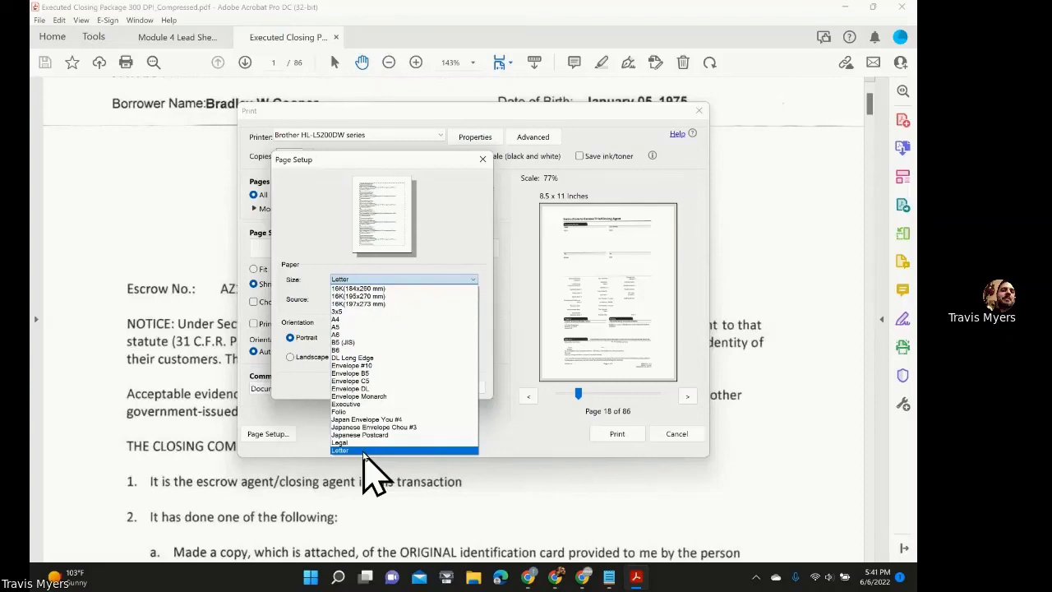
click(462, 216)
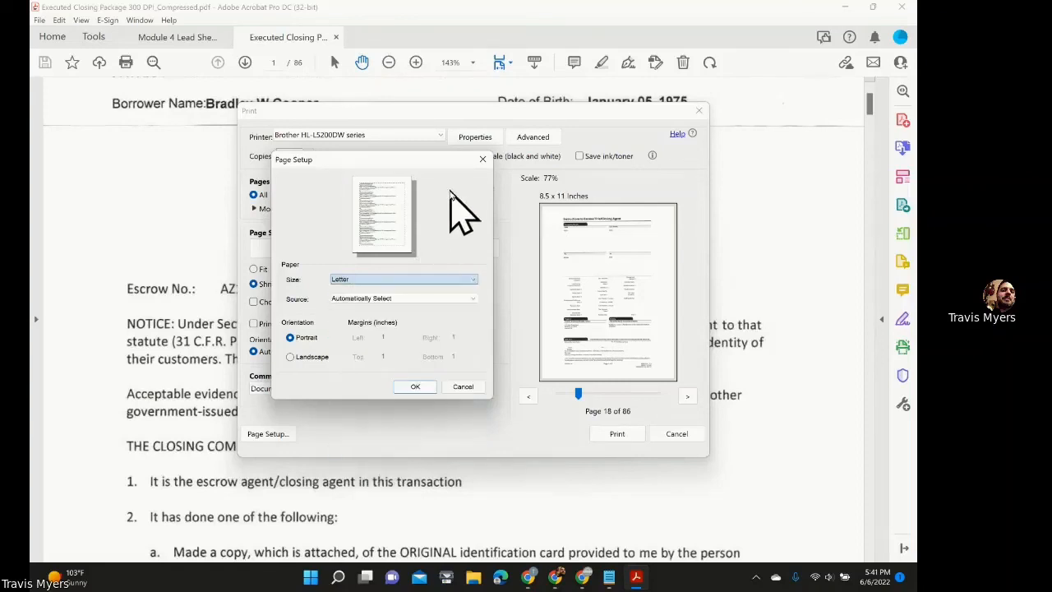
click(473, 386)
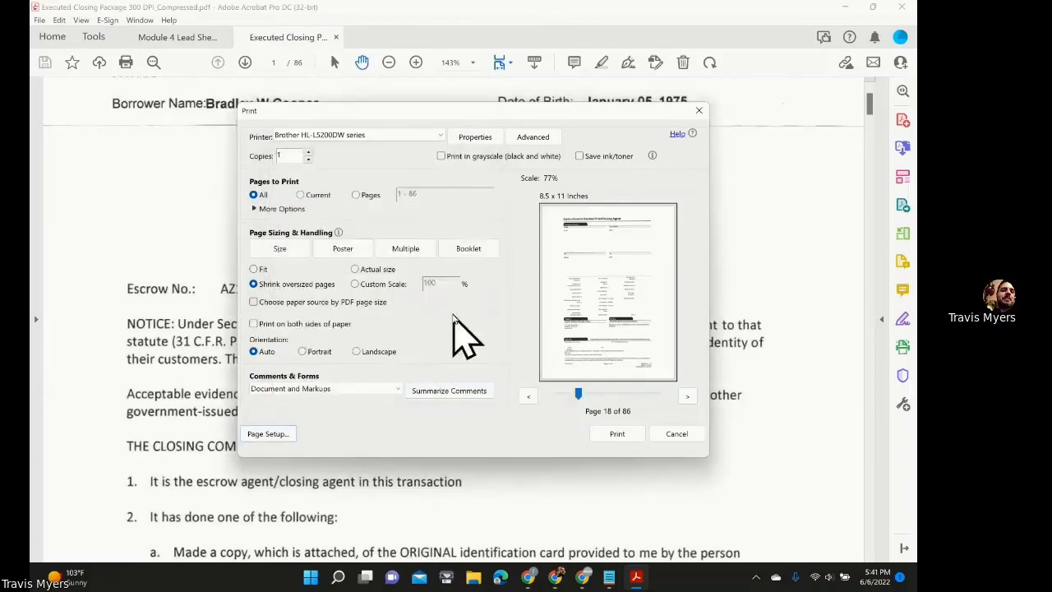
Toggle "Choose paper source by PDF page size" on and off for page 18, and check the page setup's paper size without applying changes.
click(254, 302)
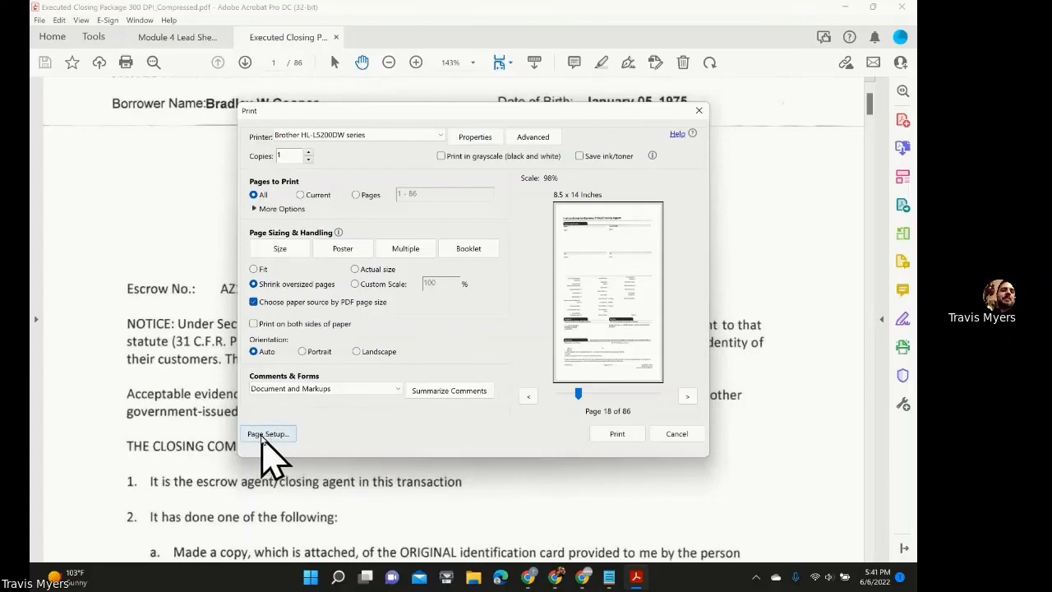
click(254, 304)
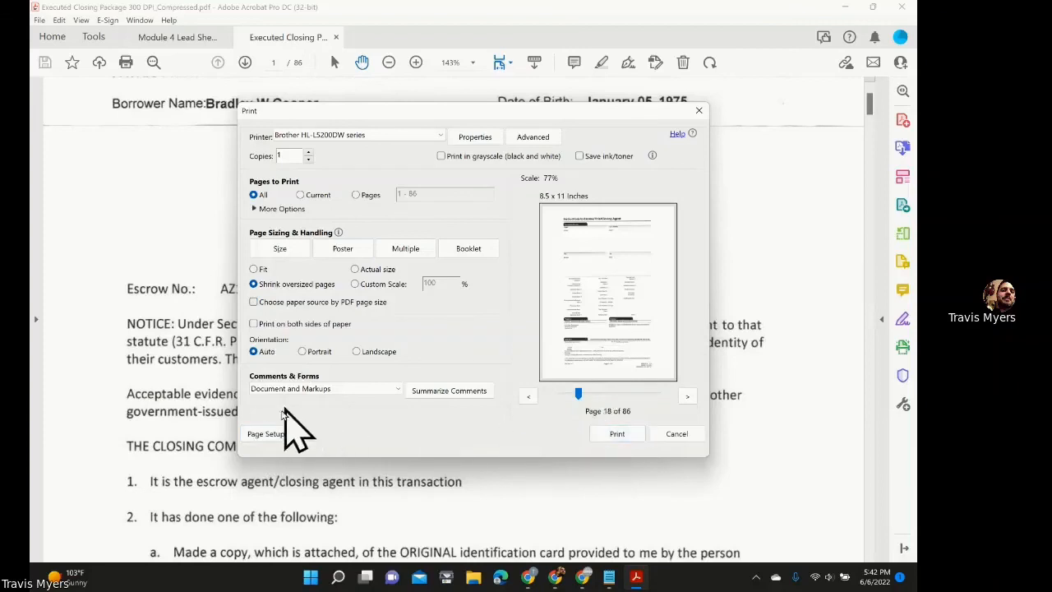
click(269, 435)
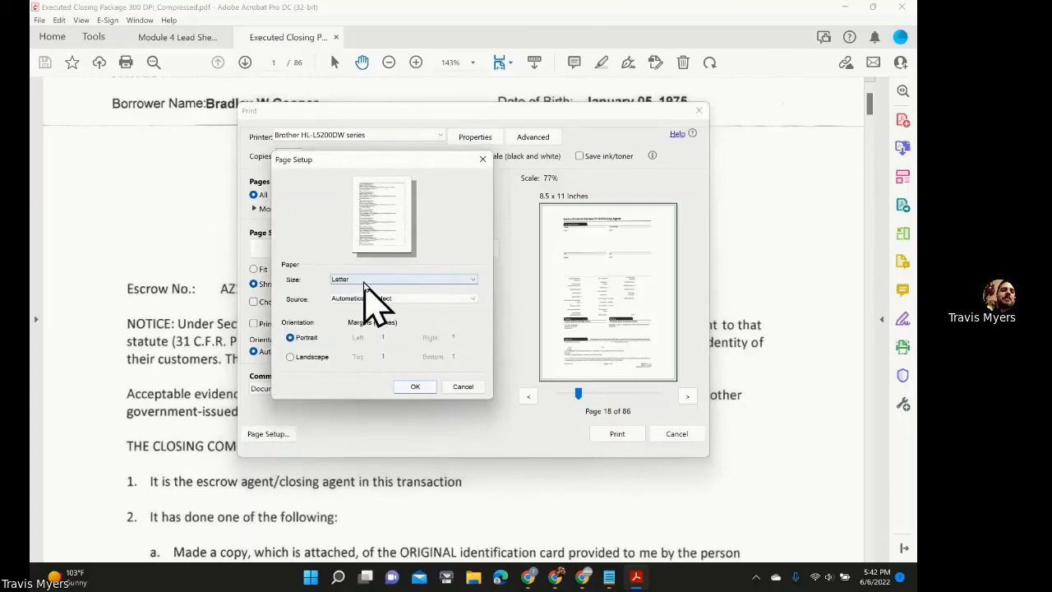
click(463, 387)
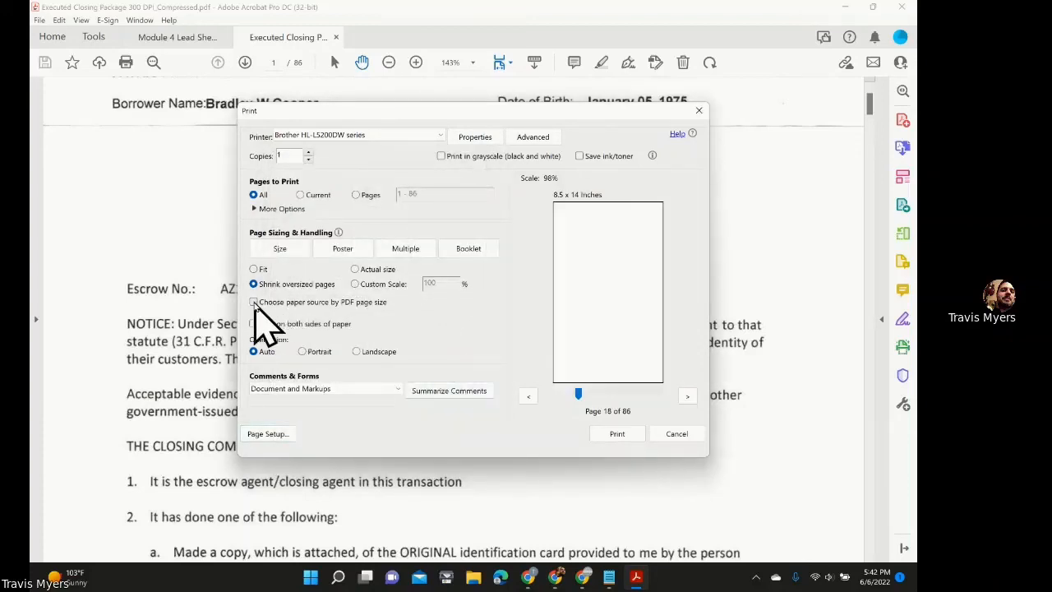
Cancel the print job for the closing package and bring up the Module 4 Lead Sheet document.
click(679, 435)
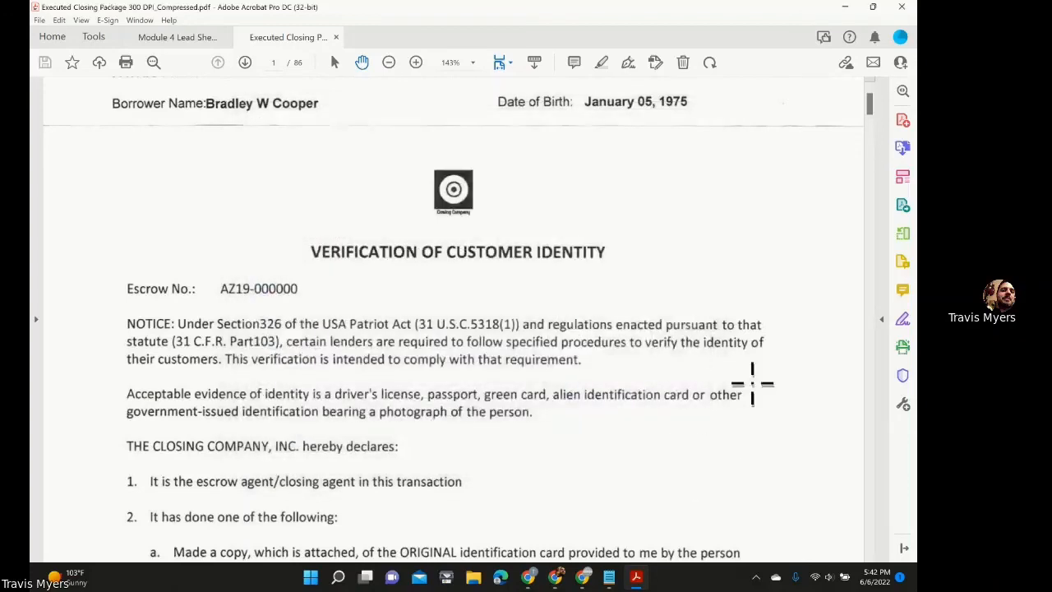
click(845, 7)
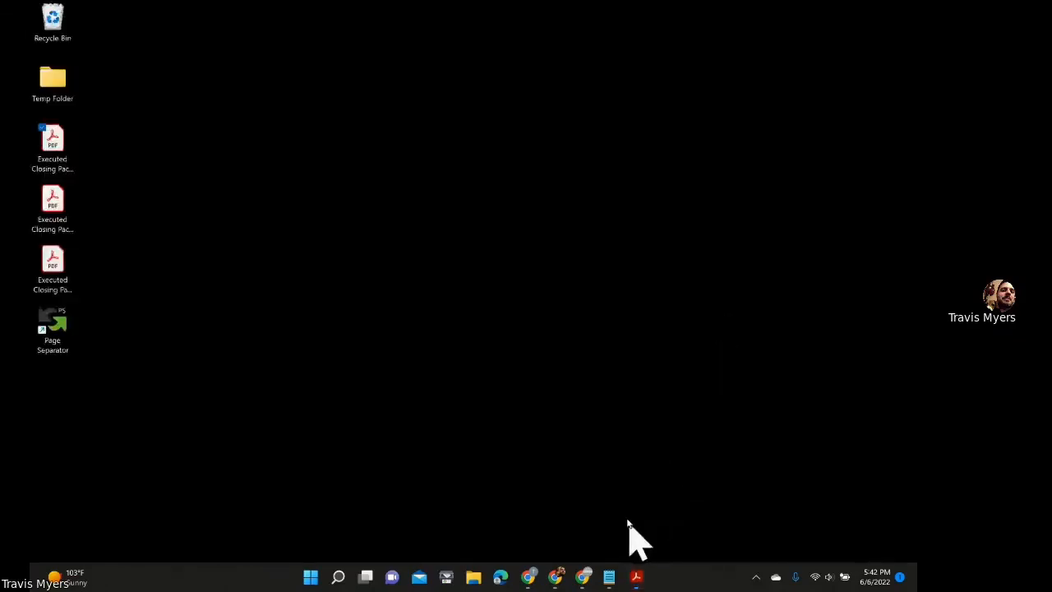
mouse_move(639, 577)
click(546, 505)
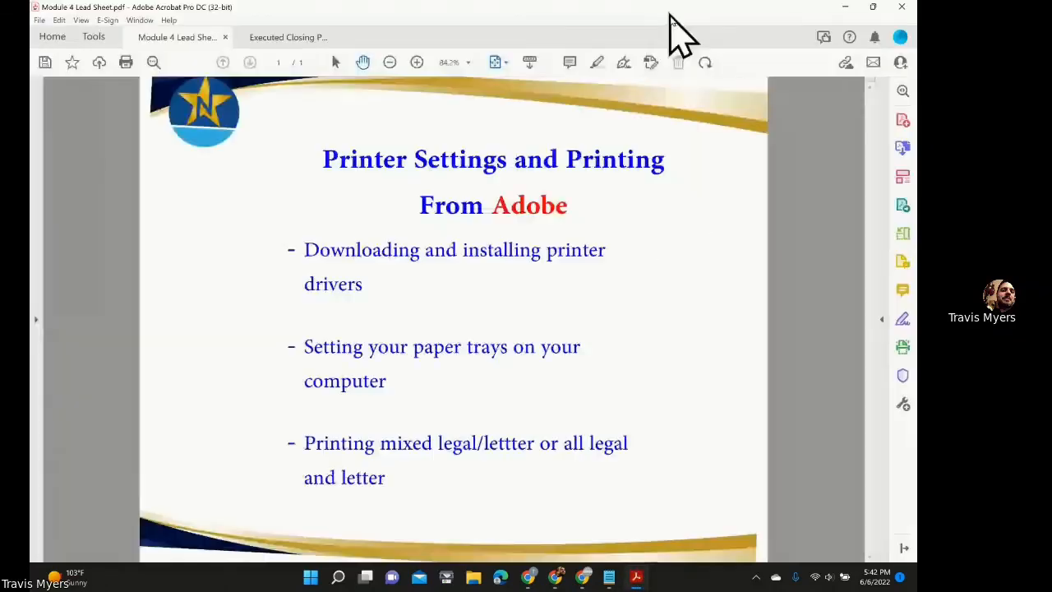